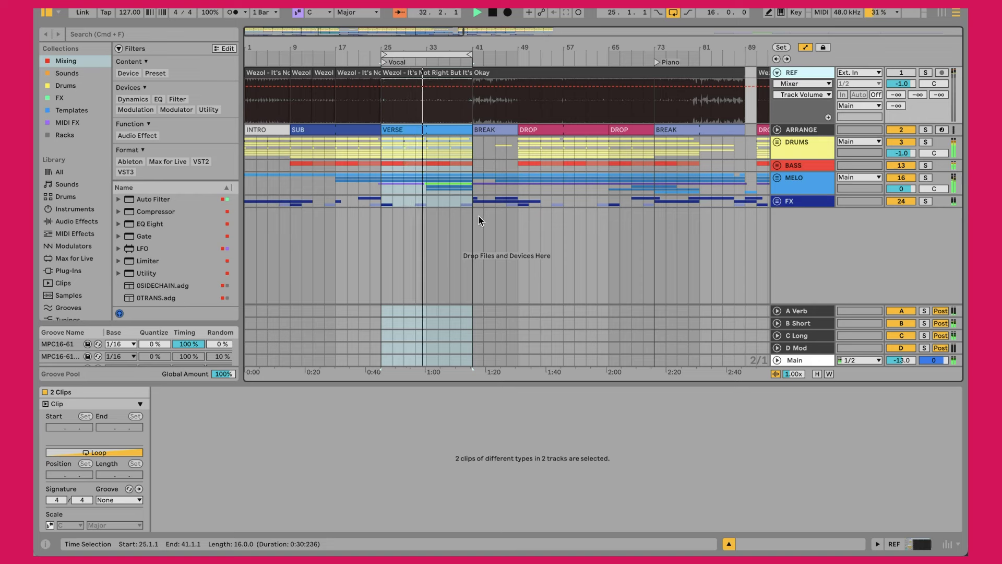
# Unfold the ARRANGE track and look through its INTRO, SUB, VERSE and first BREAK clips
pyautogui.click(778, 130)
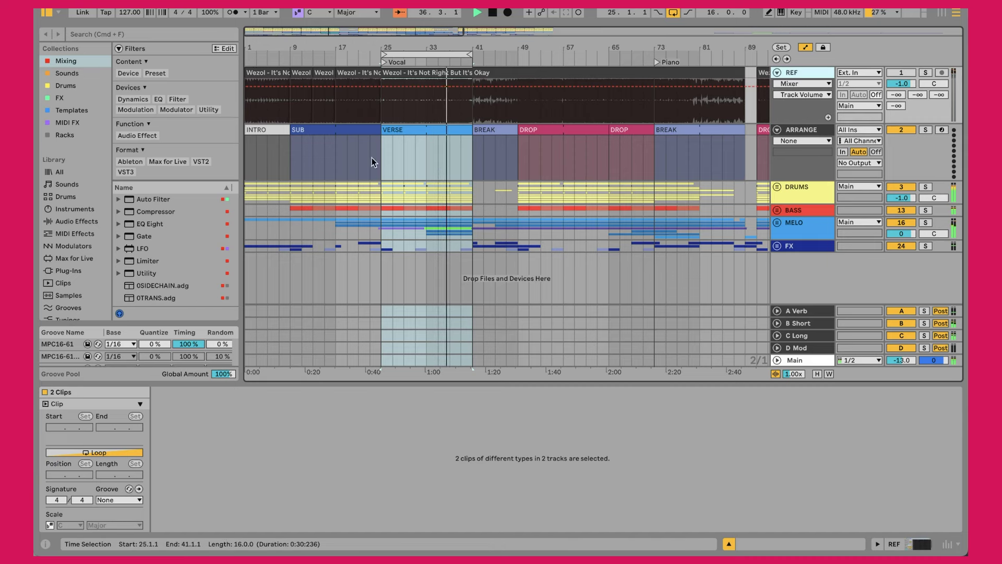
pyautogui.click(257, 128)
pyautogui.click(307, 128)
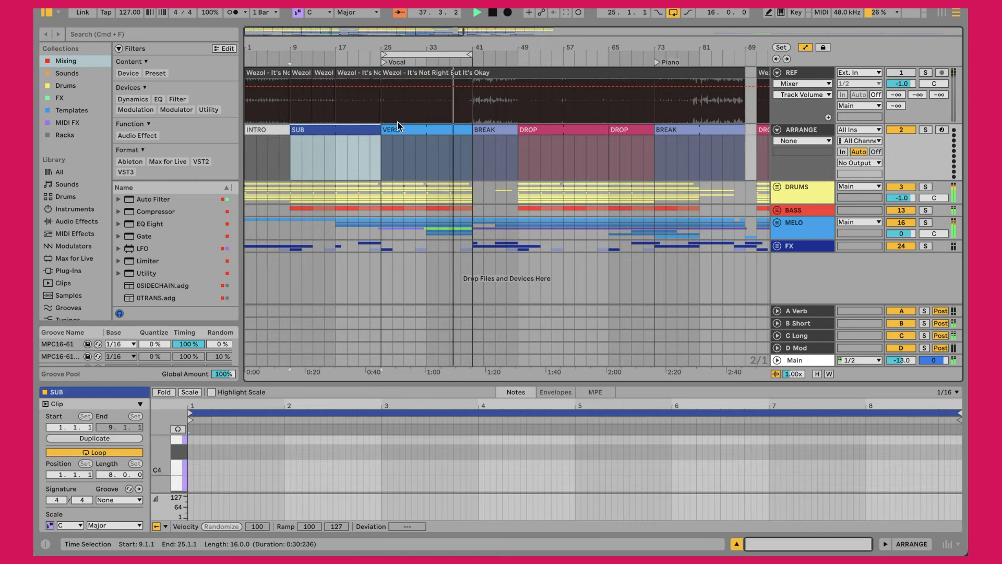
pyautogui.click(402, 128)
pyautogui.click(352, 128)
pyautogui.click(274, 130)
pyautogui.click(323, 130)
pyautogui.click(421, 130)
pyautogui.click(496, 130)
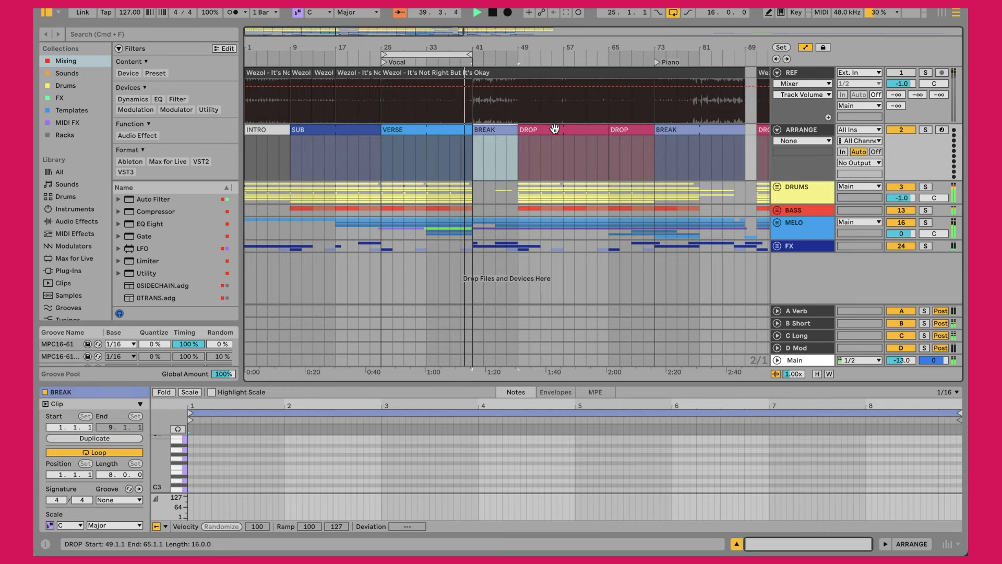
# Look through the remaining ARRANGE clips from the first DROP and second BREAK up to the OUTRO
pyautogui.click(558, 130)
pyautogui.click(618, 129)
pyautogui.click(660, 130)
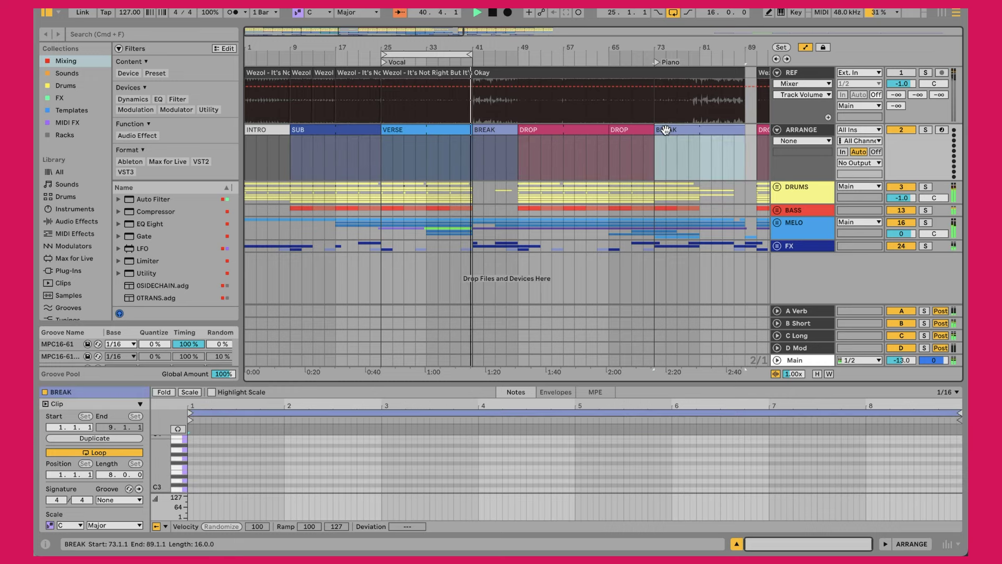
pyautogui.hscroll(5, 663, 130)
pyautogui.click(665, 130)
pyautogui.hscroll(7, 665, 130)
pyautogui.click(592, 123)
pyautogui.click(583, 129)
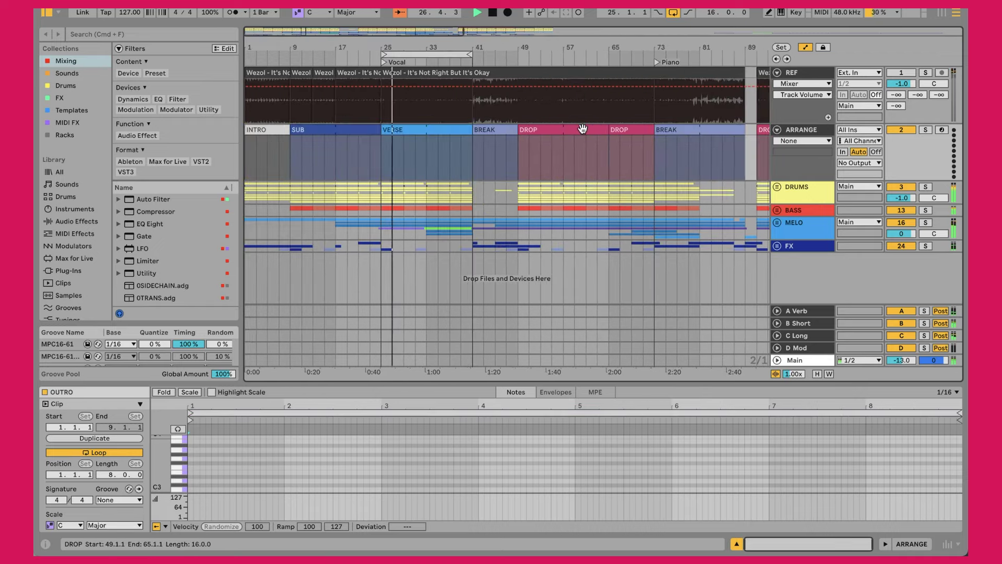
# Select the ARRANGE track and review its SUB, INTRO, VERSE, BREAK and first DROP clips
pyautogui.click(798, 134)
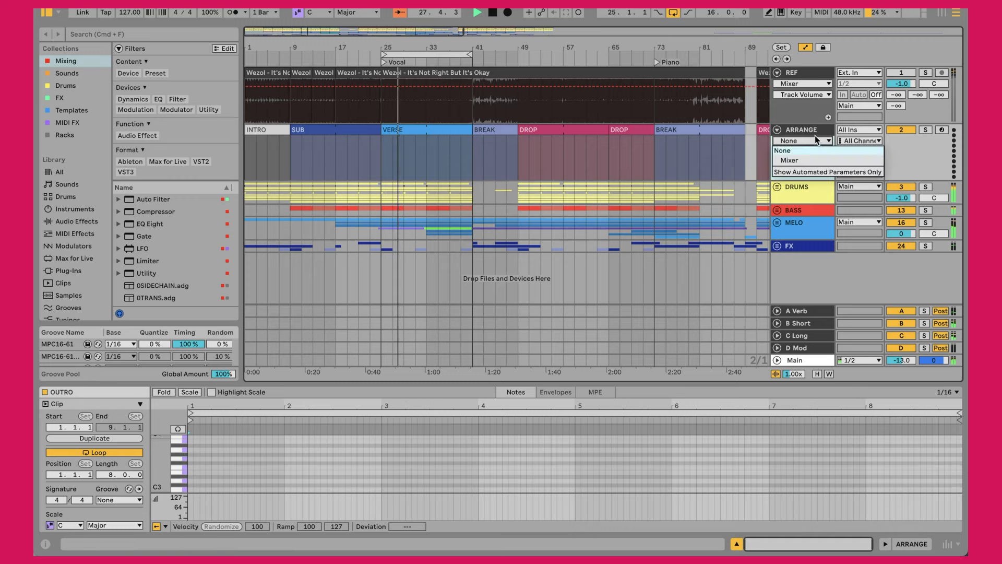
pyautogui.click(798, 129)
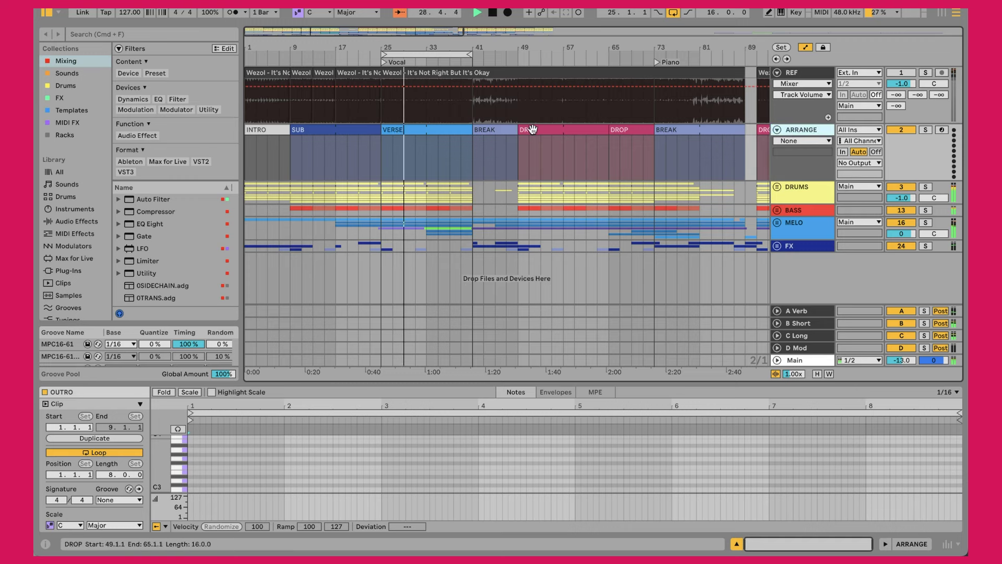
pyautogui.click(318, 131)
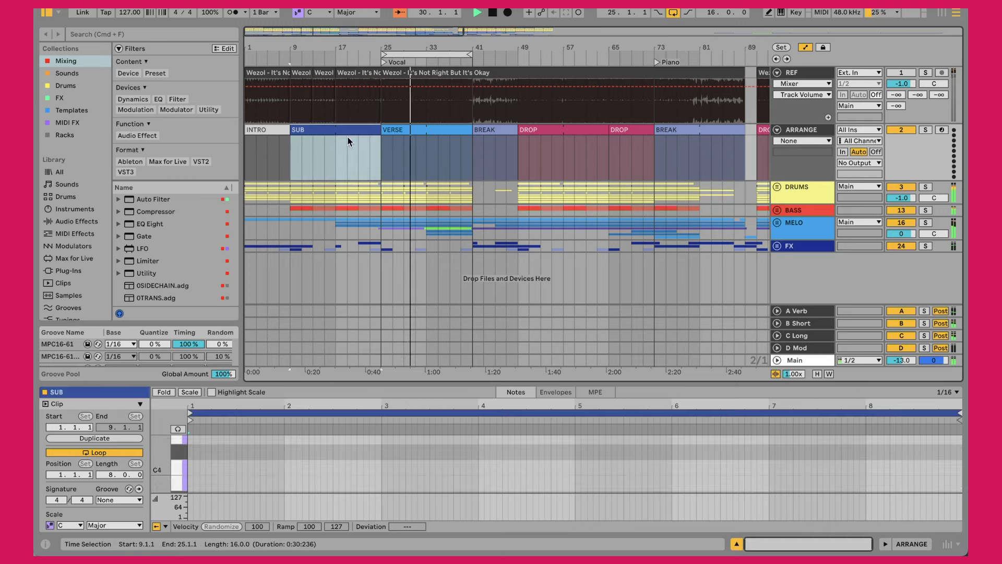
pyautogui.moveTo(354, 383); pyautogui.dragTo(380, 388)
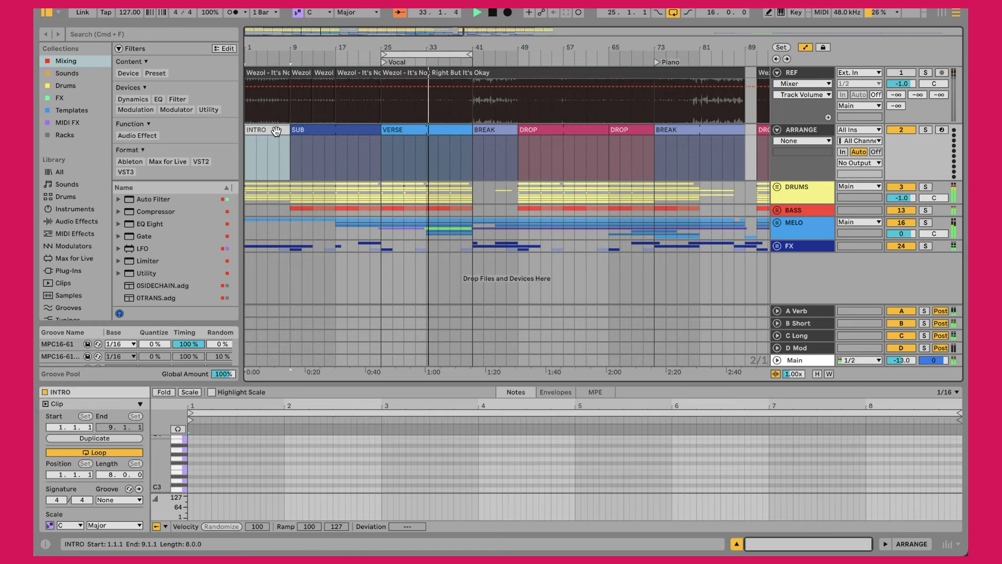
pyautogui.click(402, 130)
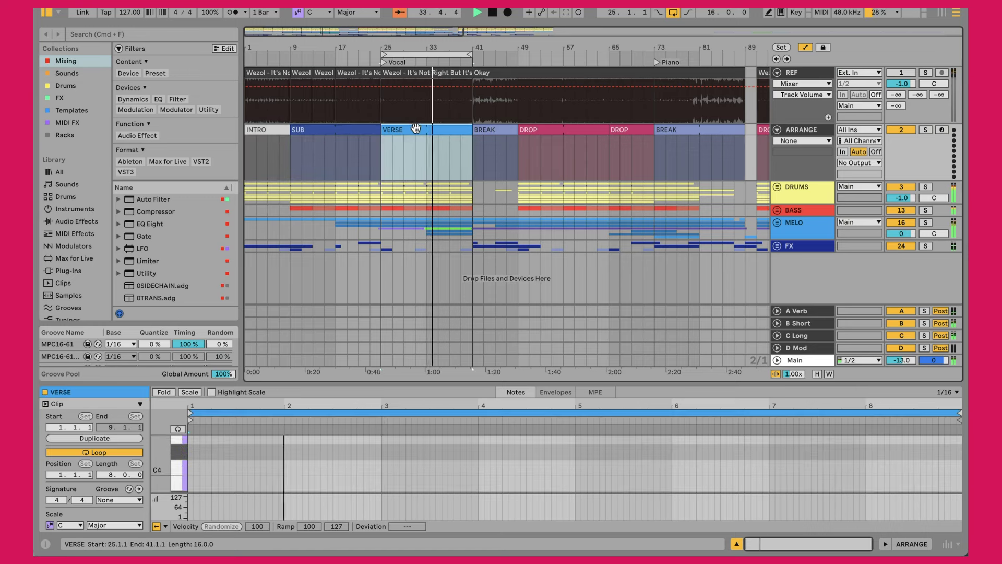
pyautogui.click(496, 129)
pyautogui.click(552, 129)
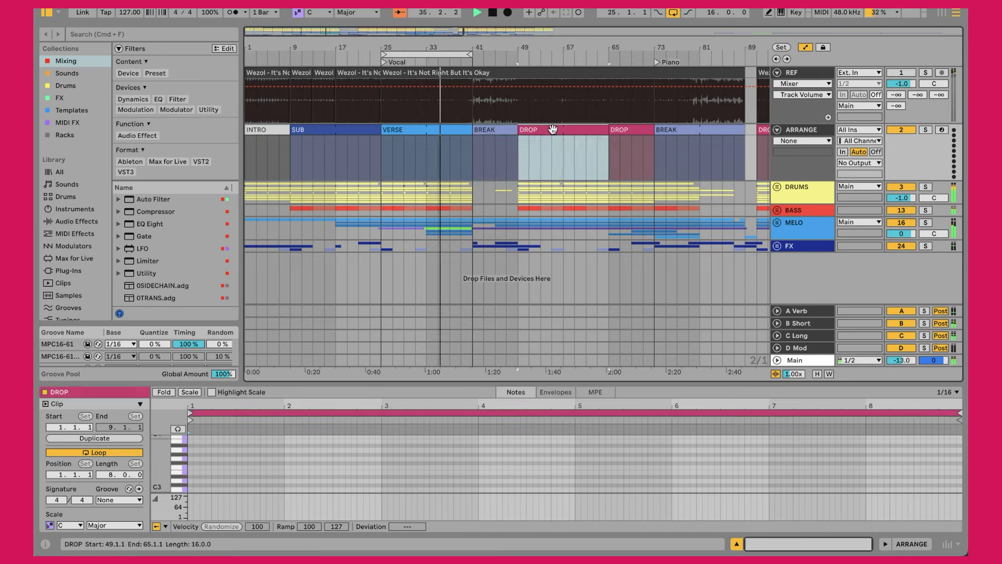
# Examine the start and length of the INTRO, SUB, VERSE and first BREAK sections
pyautogui.click(267, 128)
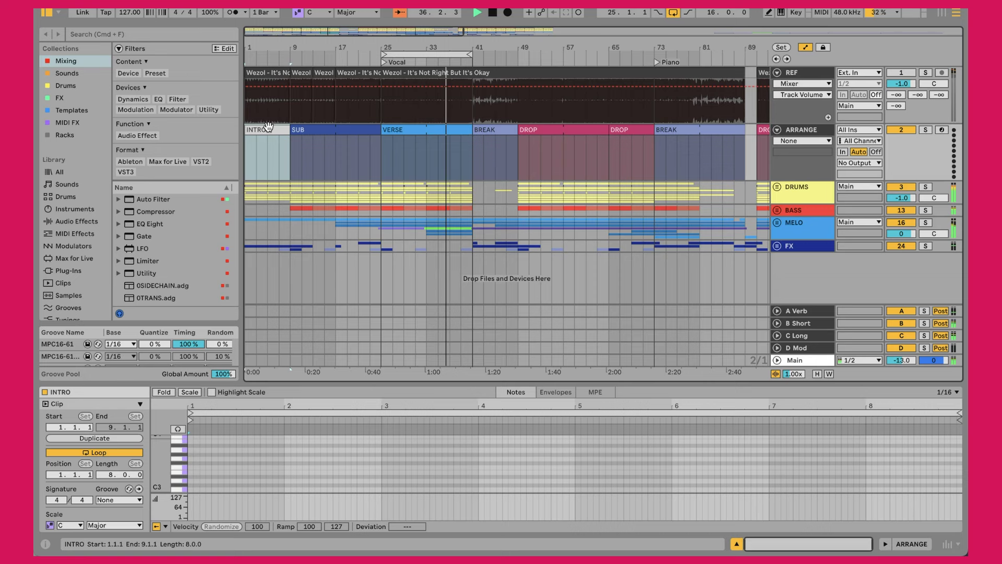
pyautogui.click(334, 129)
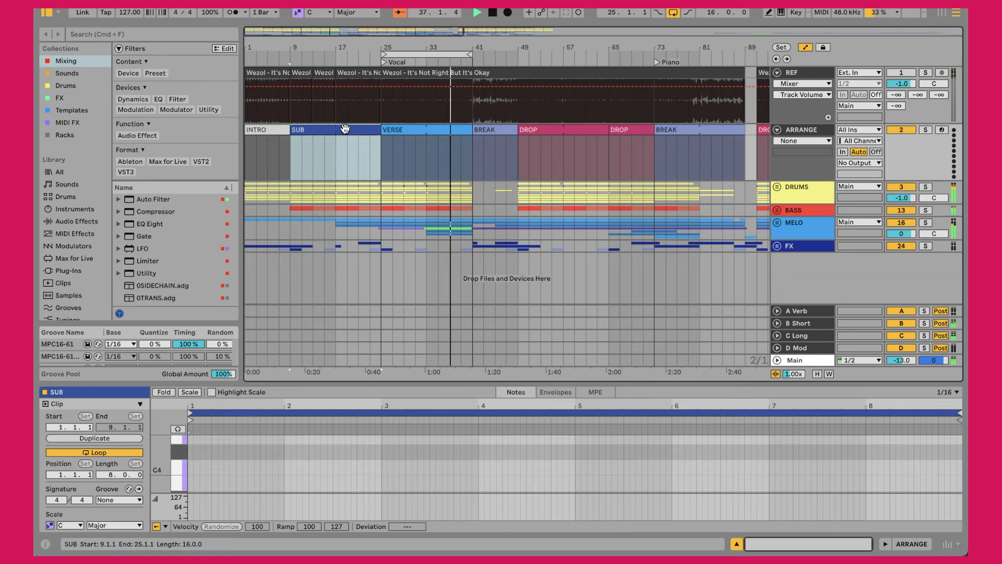
pyautogui.click(429, 129)
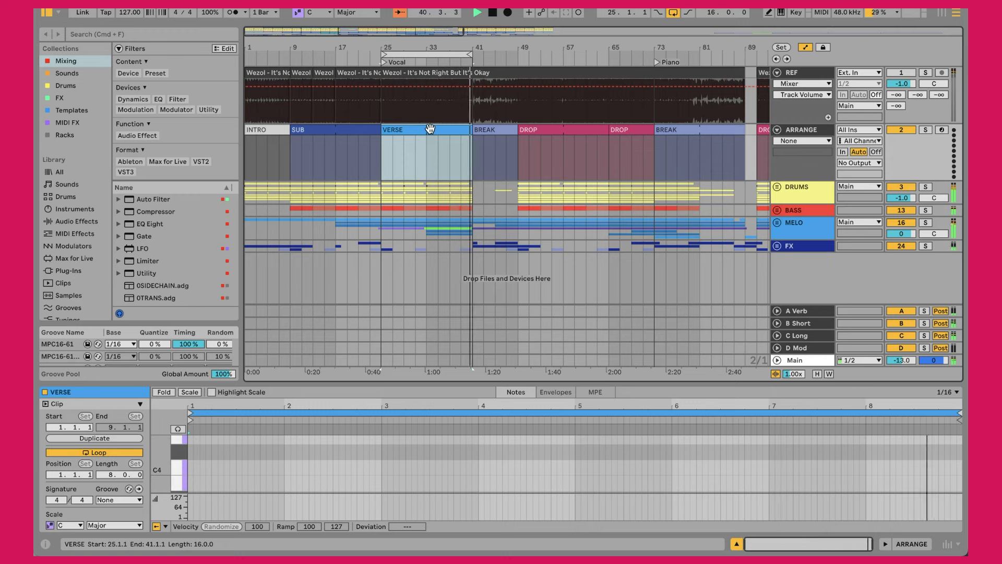
pyautogui.click(529, 130)
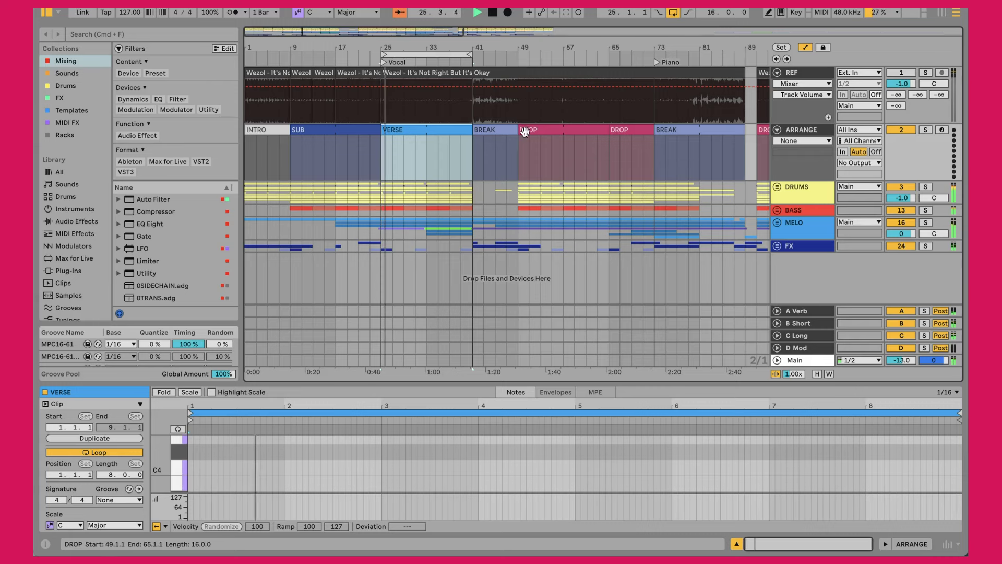
pyautogui.click(508, 129)
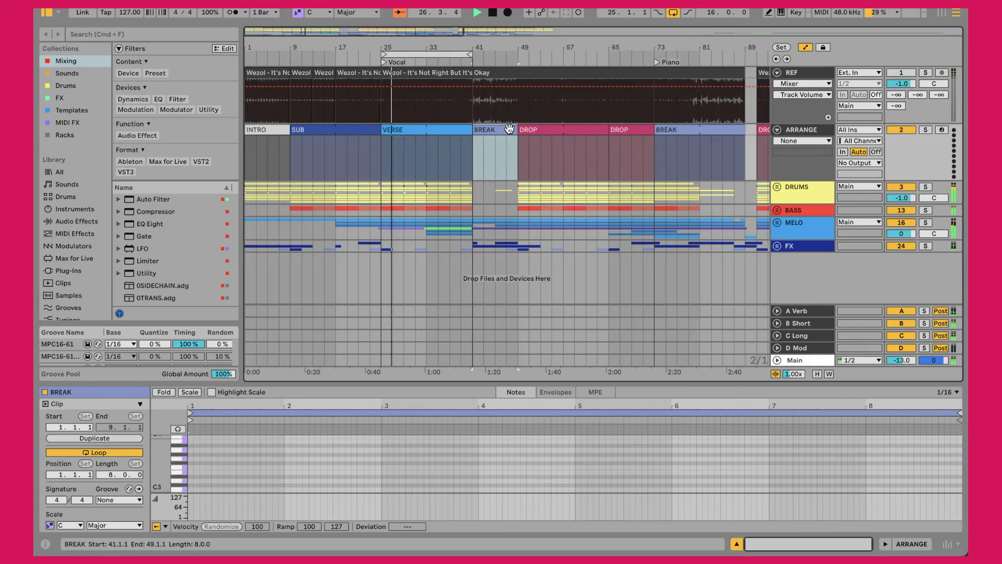
# Play the song from the start of the first BREAK at bar 41 and continue from the DROP at bar 49
pyautogui.click(480, 165)
pyautogui.press('space')
pyautogui.press('space')
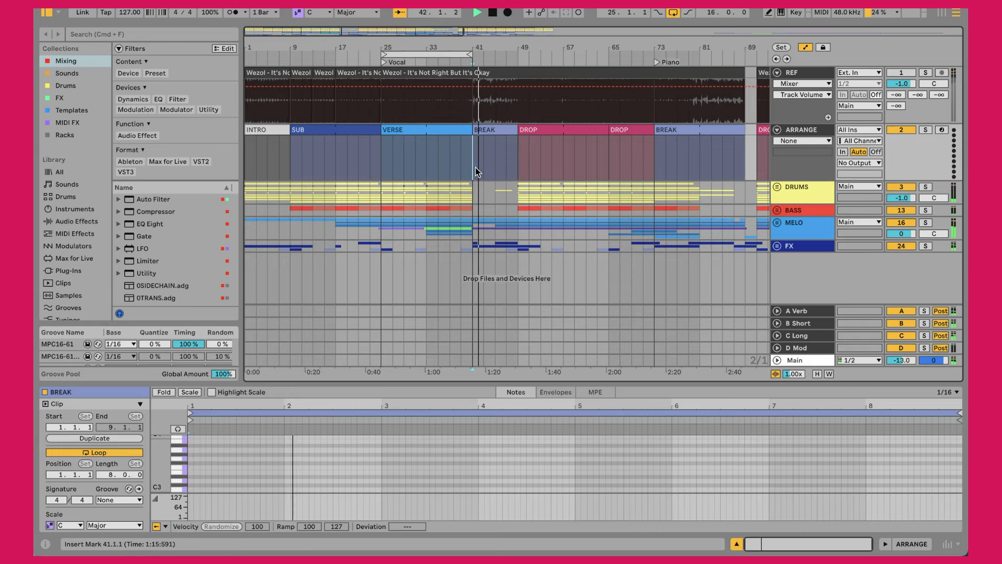
pyautogui.click(519, 161)
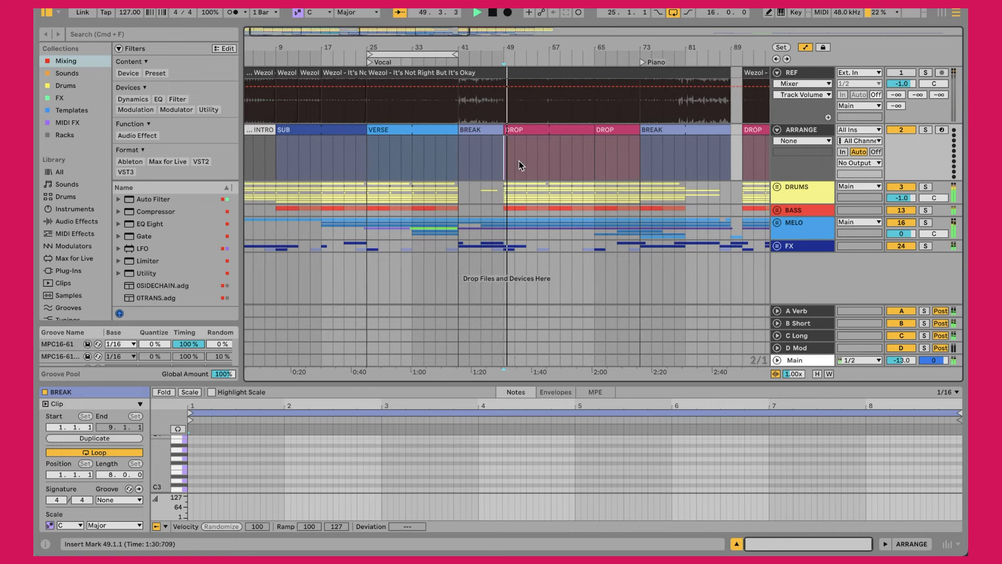
# Inspect the closing sections up to the OUTRO clip and fit the whole arrangement in view
pyautogui.hscroll(10, 518, 161)
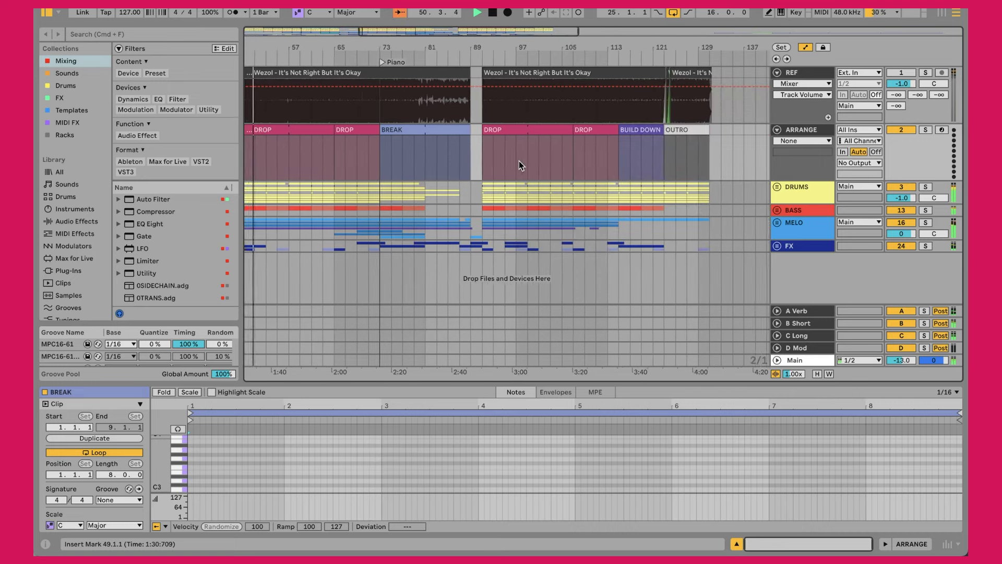
pyautogui.click(597, 127)
pyautogui.click(636, 130)
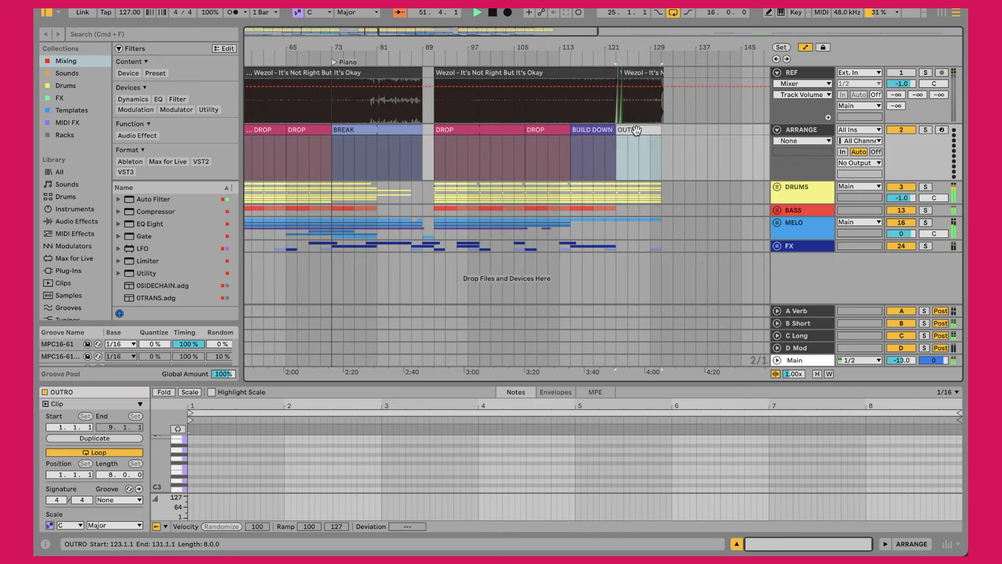
pyautogui.moveTo(455, 48); pyautogui.dragTo(334, 48)
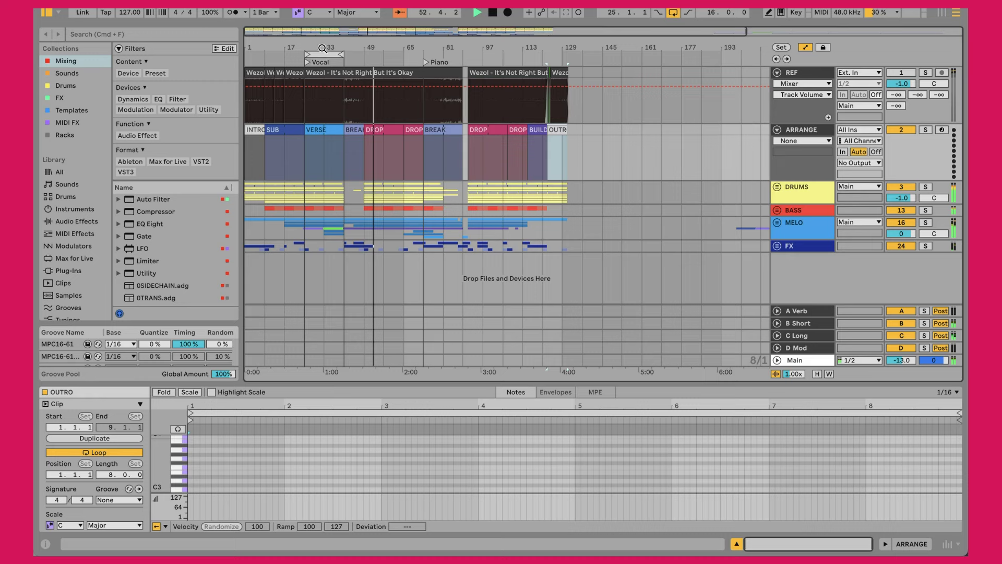
pyautogui.moveTo(254, 45); pyautogui.dragTo(311, 85)
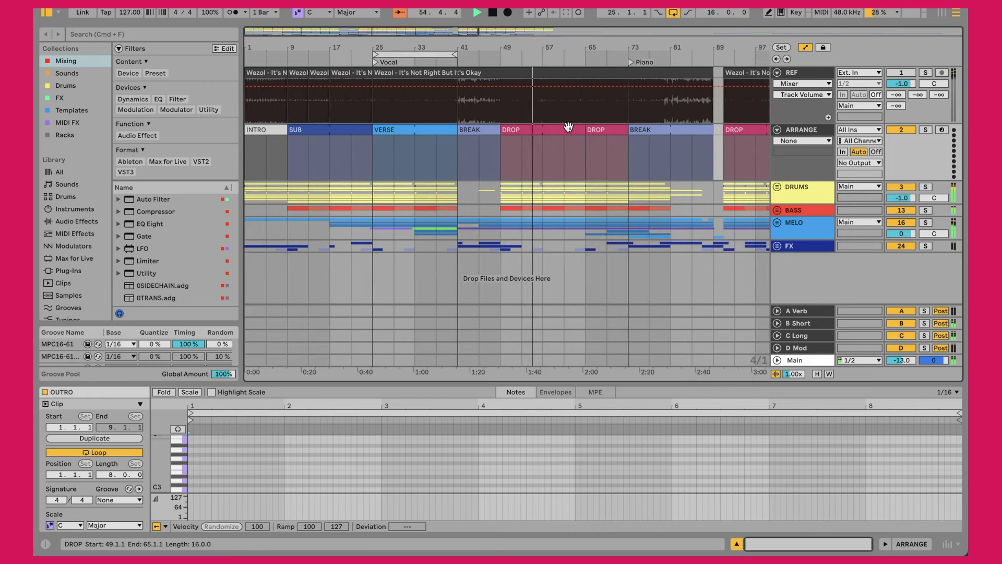
pyautogui.scroll(-4, 365, 146)
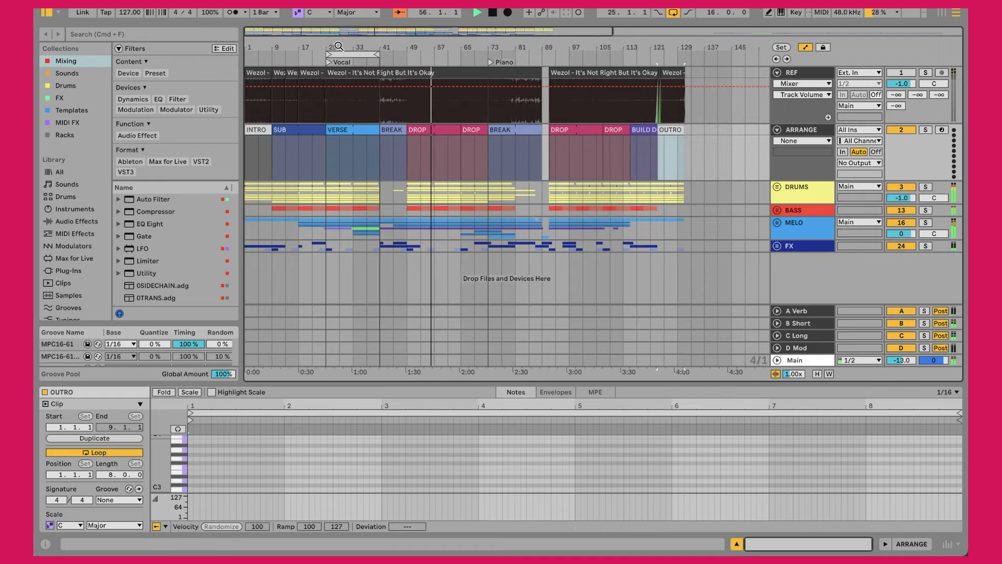
# Loop the 8-bar INTRO section, play it and briefly solo the REF track to compare
pyautogui.click(257, 128)
pyautogui.press('super+l')
pyautogui.press('space')
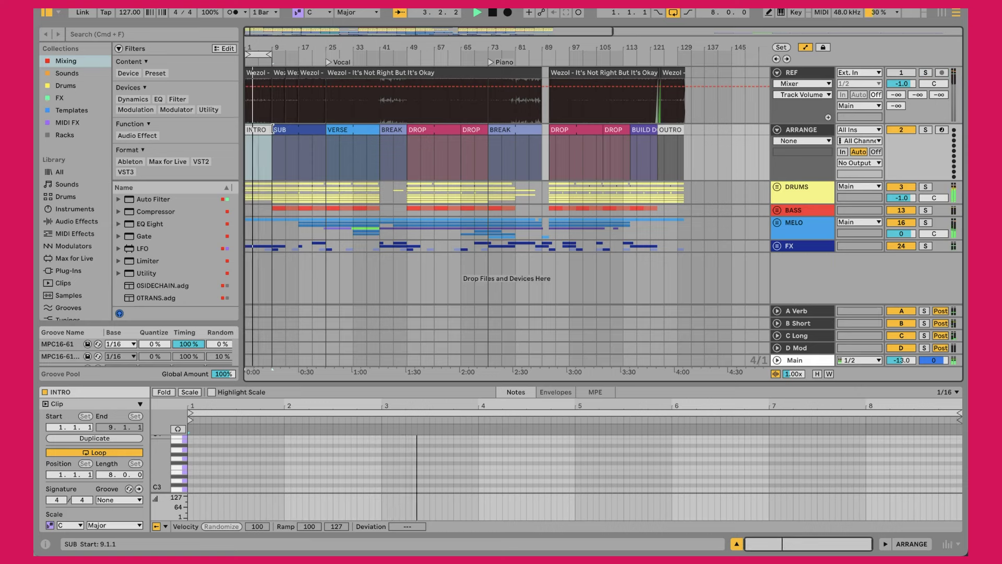
pyautogui.press('s')
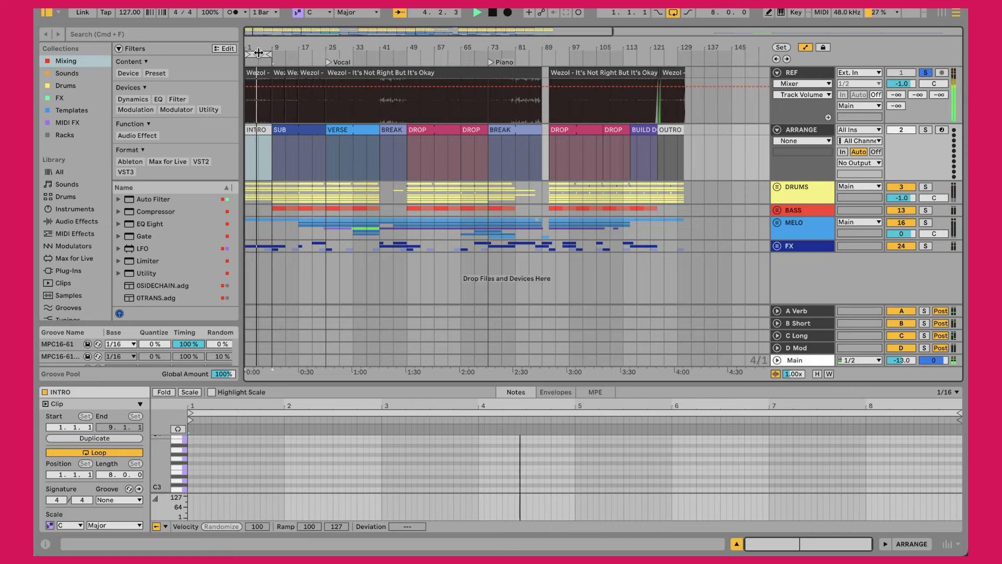
pyautogui.press('s')
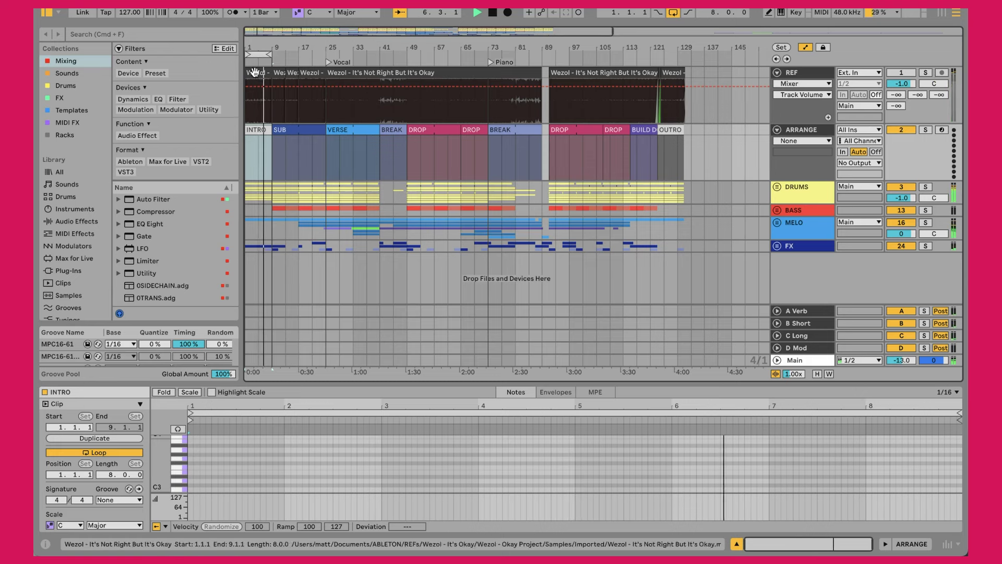
# Move the 8-bar loop to the start of the SUB section at bar 9 and solo the REF track
pyautogui.moveTo(258, 54); pyautogui.dragTo(285, 55)
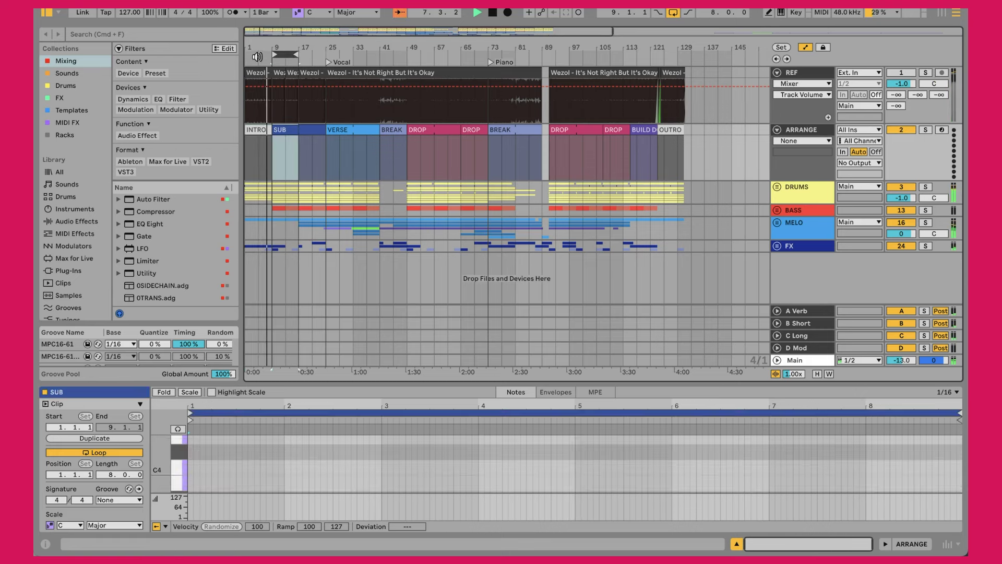
pyautogui.click(305, 145)
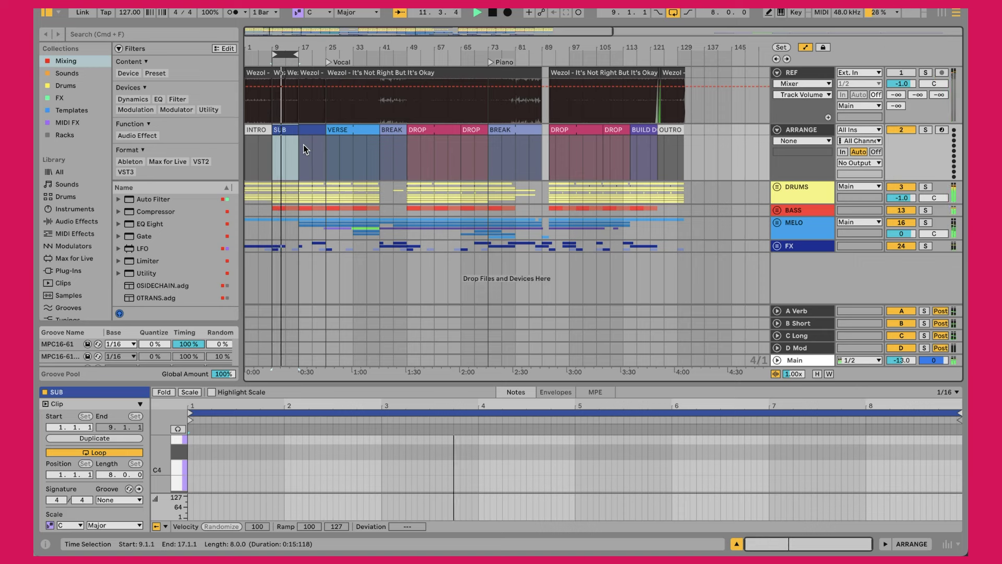
pyautogui.press('s')
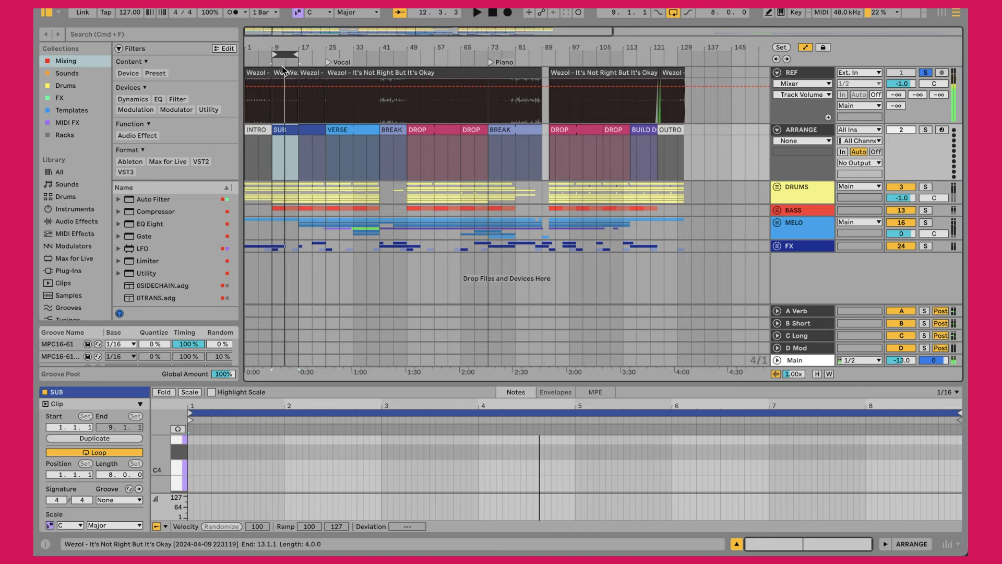
# Move the 8-bar loop to the VERSE at bar 25, play the soloed reference there and unsolo REF
pyautogui.moveTo(285, 54); pyautogui.dragTo(340, 54)
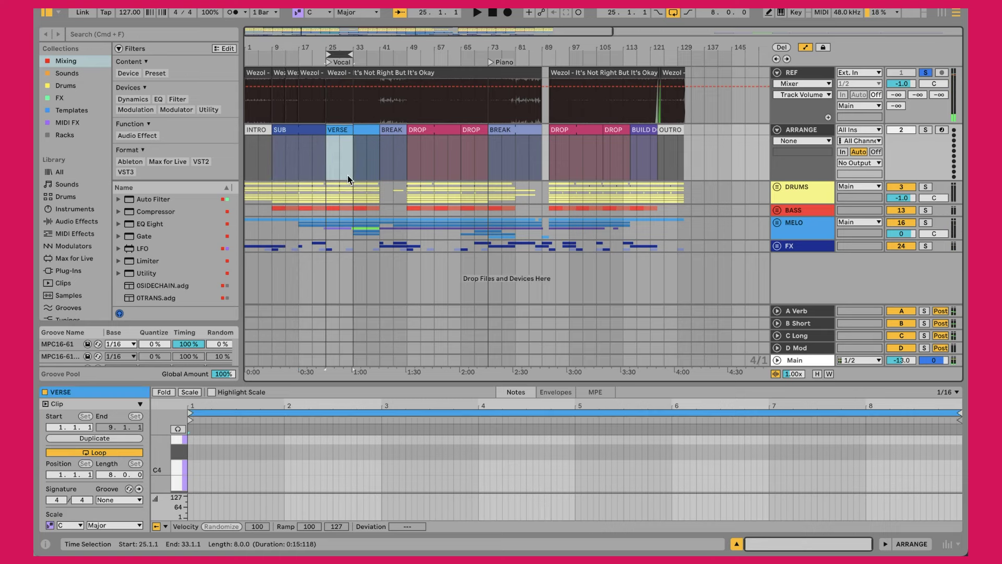
pyautogui.press('space')
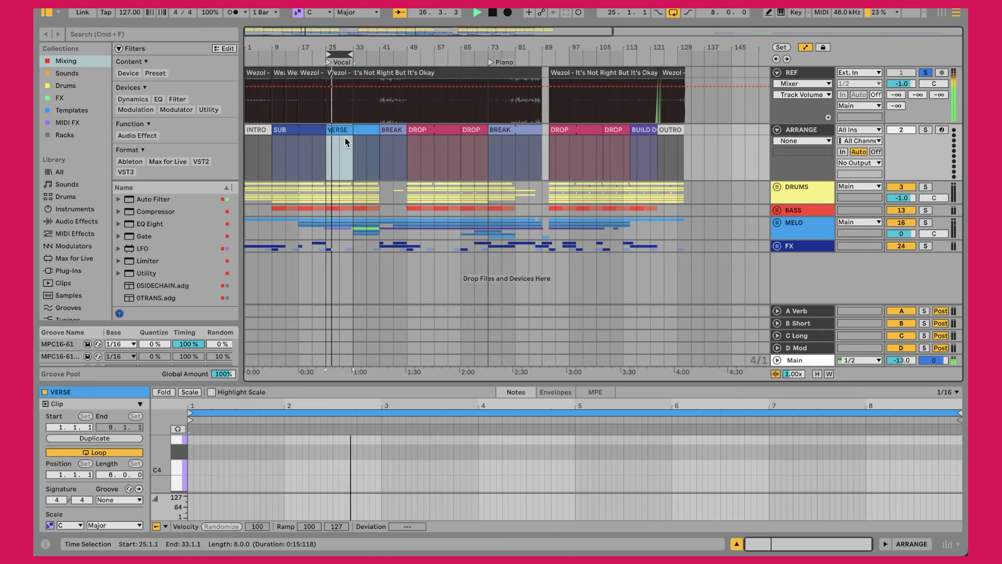
pyautogui.press('s')
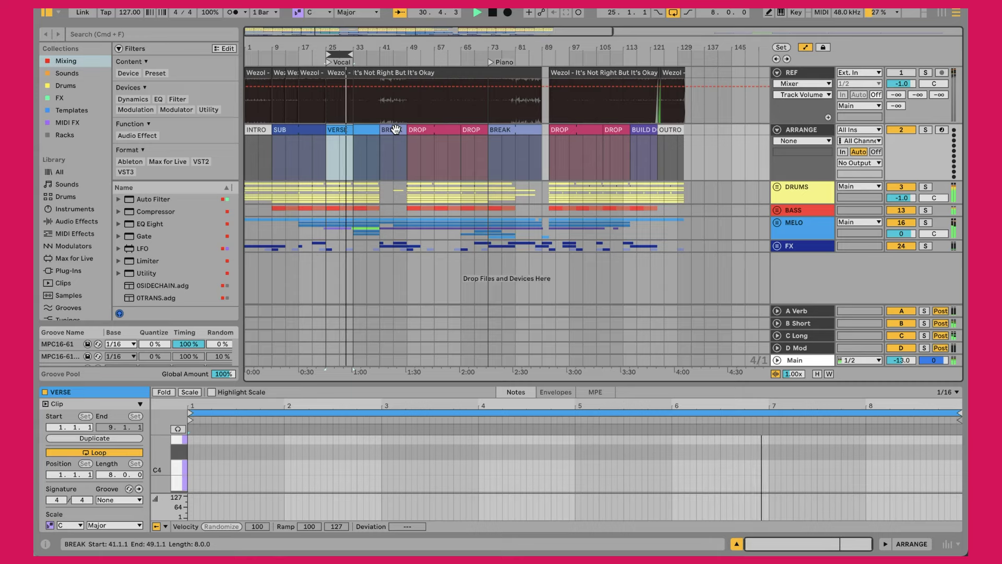
# Select all ARRANGE section clips from bar 1 to bar 131, then only the INTRO clip
pyautogui.moveTo(309, 47)
pyautogui.mouseDown()
pyautogui.moveTo(310, 67)
pyautogui.moveTo(310, 42)
pyautogui.mouseUp()
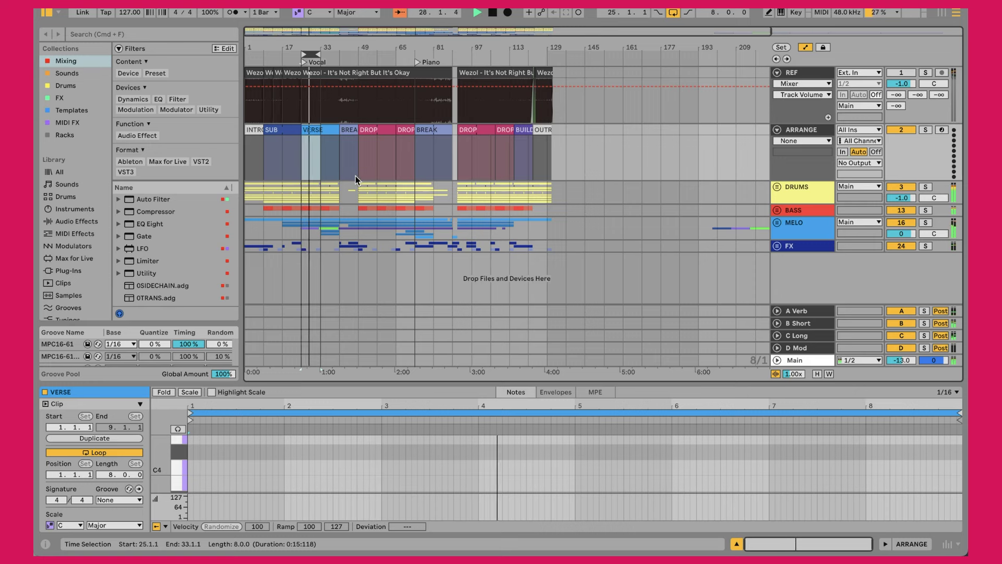
pyautogui.moveTo(246, 168); pyautogui.dragTo(548, 152)
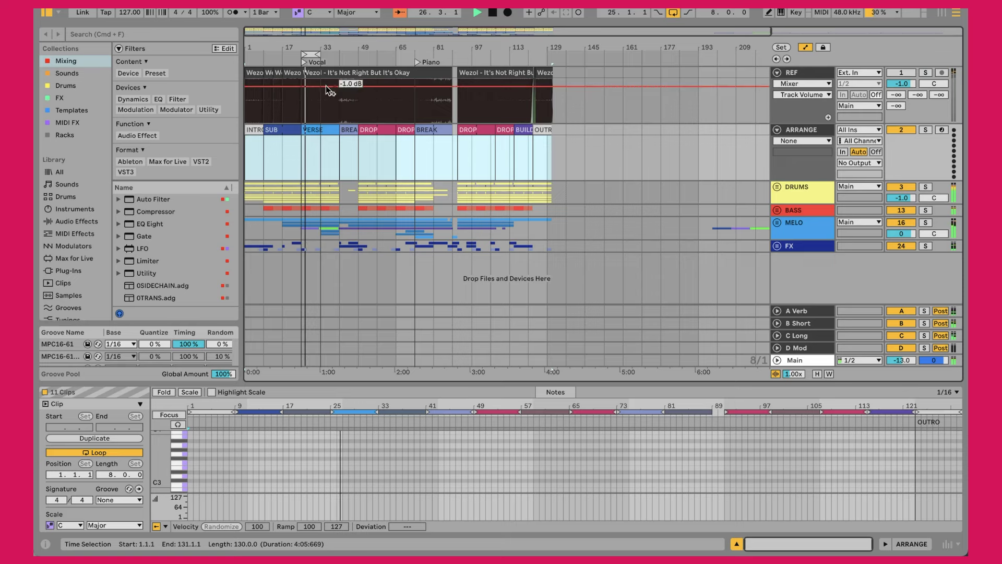
pyautogui.moveTo(271, 40); pyautogui.dragTo(272, 144)
pyautogui.click(320, 140)
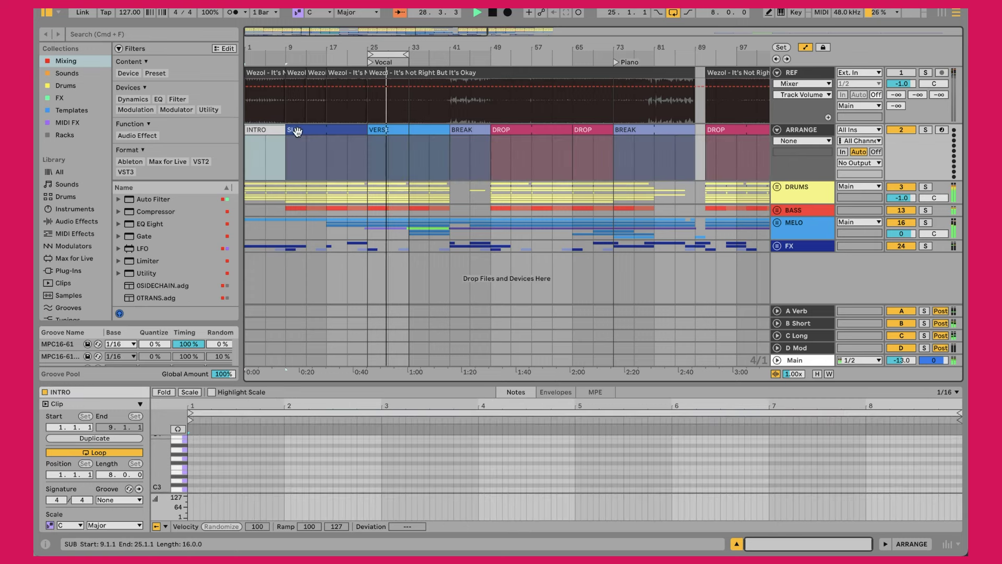
# Select the VERSE, first BREAK and first DROP clips on the ARRANGE track one after another
pyautogui.click(414, 134)
pyautogui.click(469, 132)
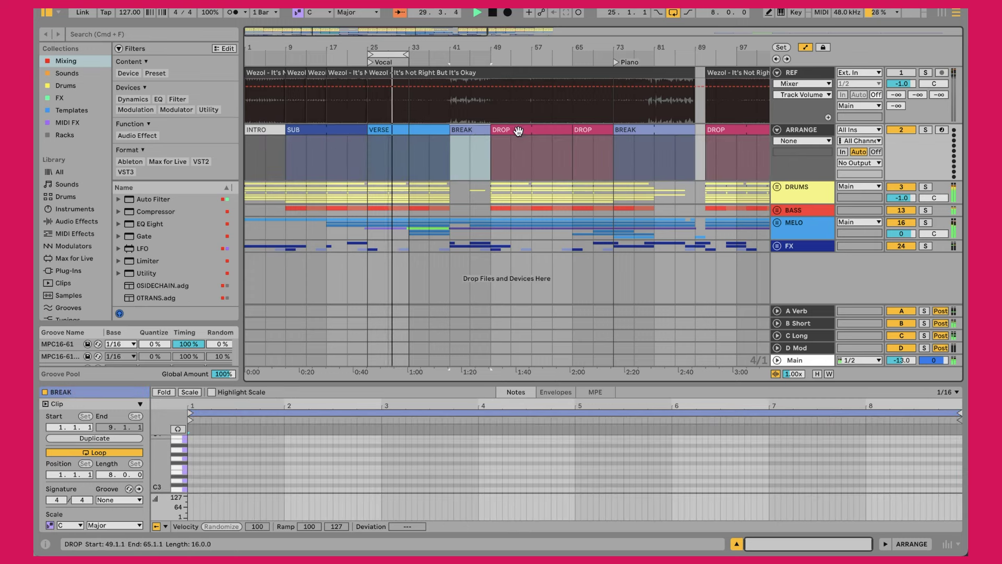
pyautogui.click(532, 131)
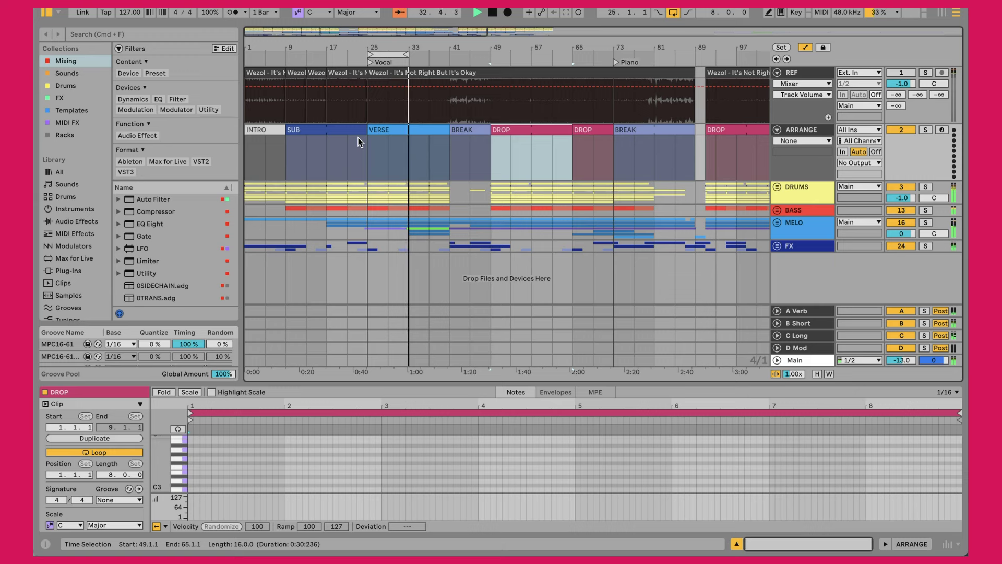
# Play the song from the INTRO, the SUB section and the first DROP in turn
pyautogui.click(267, 131)
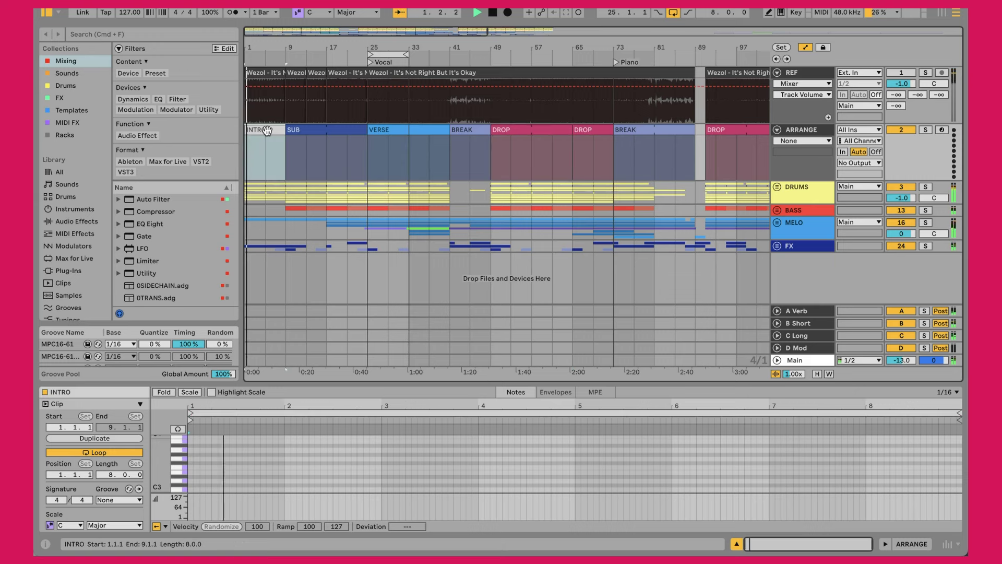
pyautogui.click(297, 130)
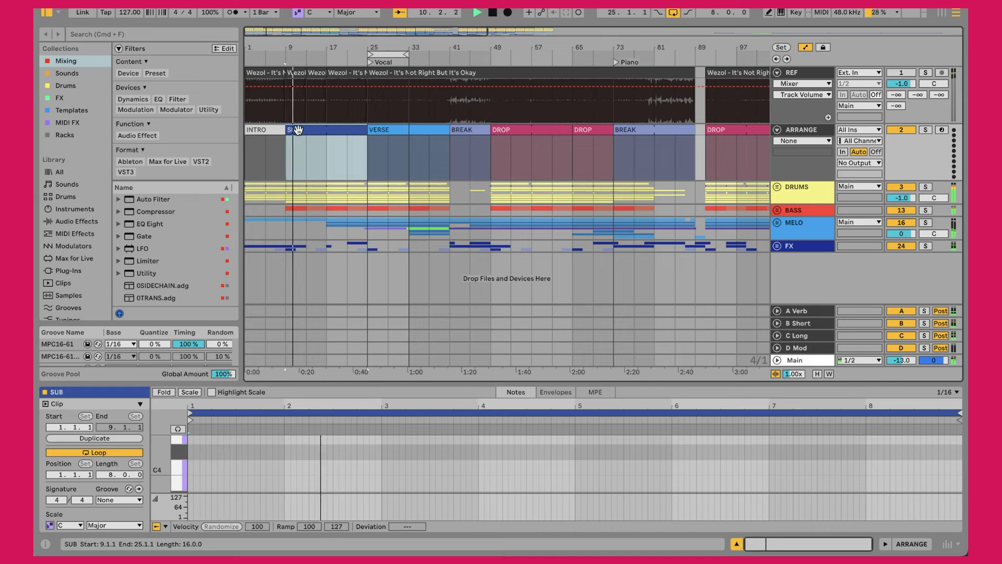
pyautogui.click(497, 130)
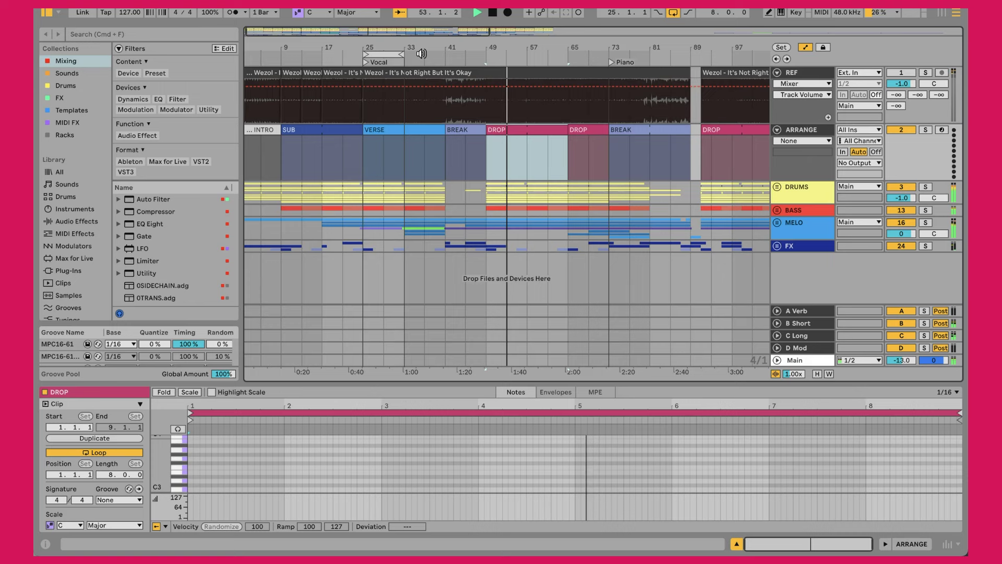
# Review the whole section layout, selecting the INTRO, SUB, VERSE and first DROP clips on the ARRANGE track in turn
pyautogui.moveTo(349, 60); pyautogui.dragTo(349, 47)
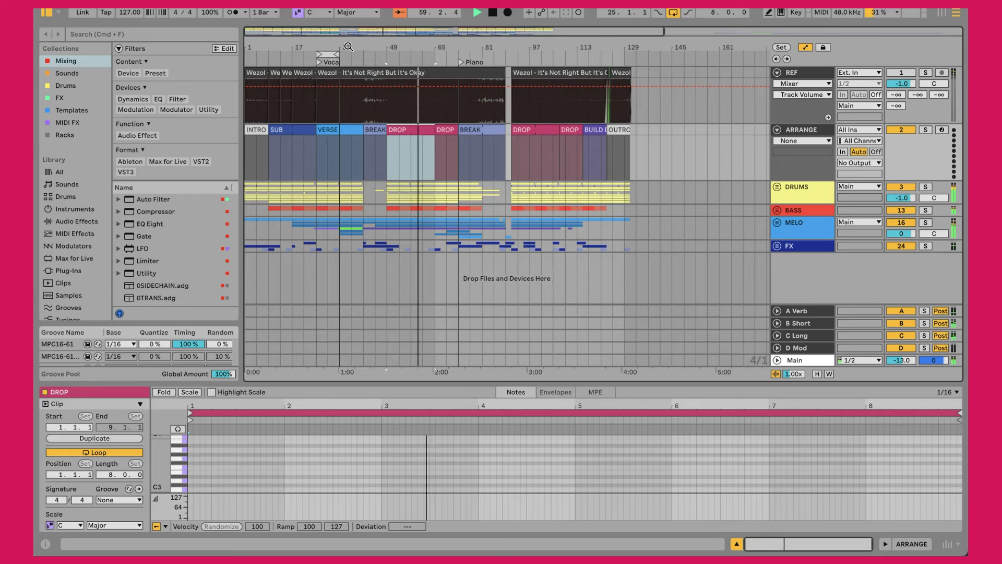
pyautogui.moveTo(348, 47); pyautogui.dragTo(348, 87)
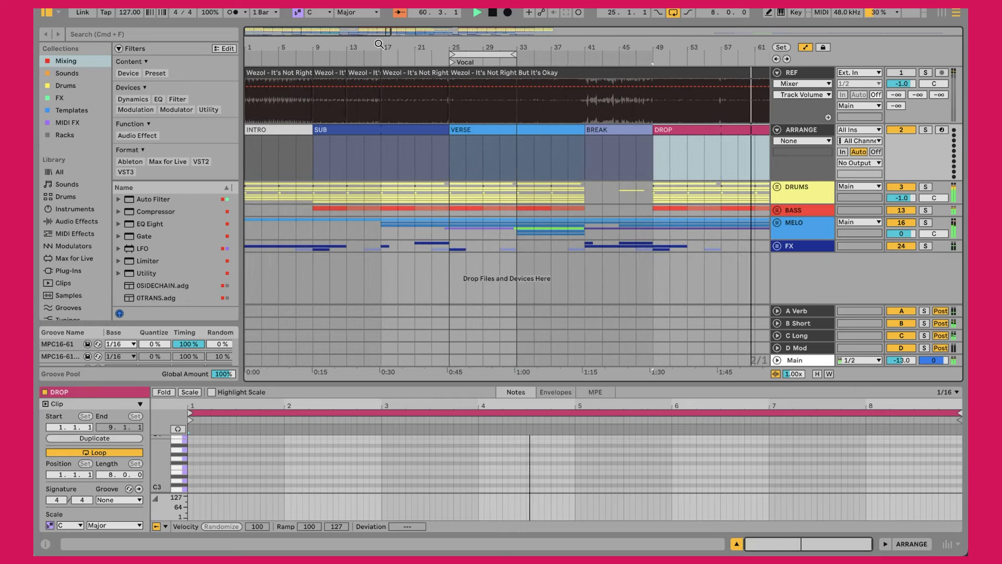
pyautogui.click(276, 128)
pyautogui.click(356, 147)
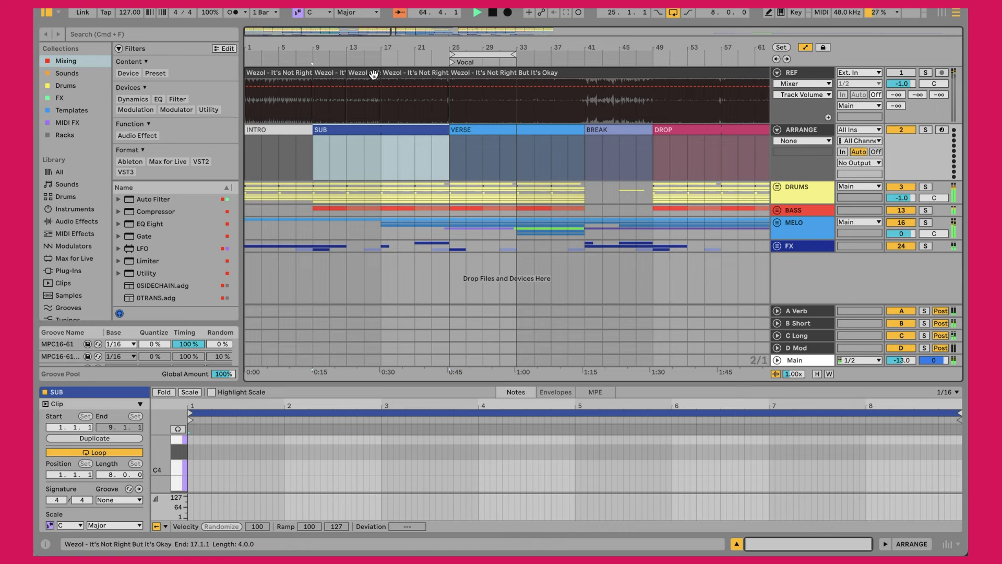
pyautogui.moveTo(339, 48); pyautogui.dragTo(309, 48)
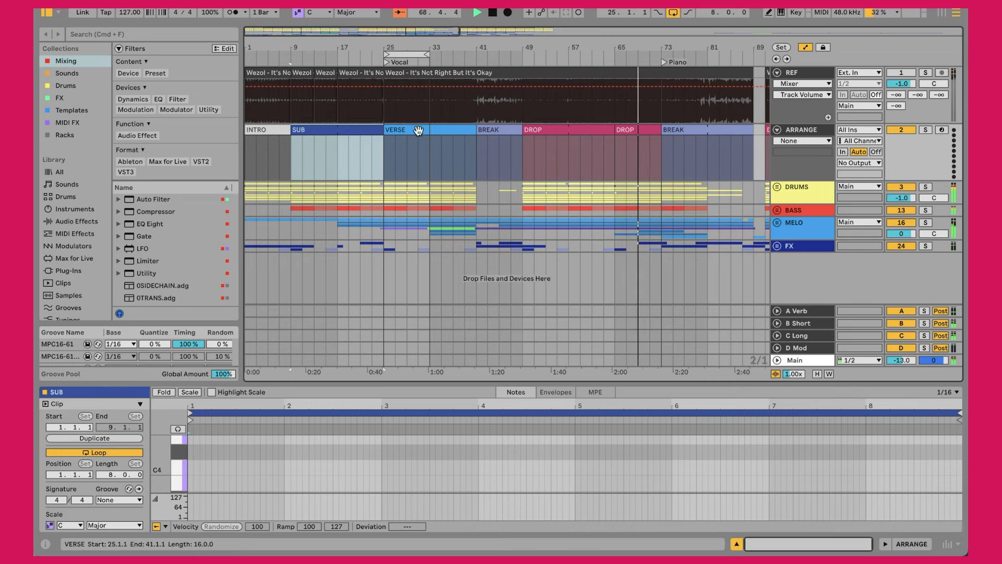
pyautogui.click(428, 151)
pyautogui.click(618, 122)
pyautogui.click(600, 154)
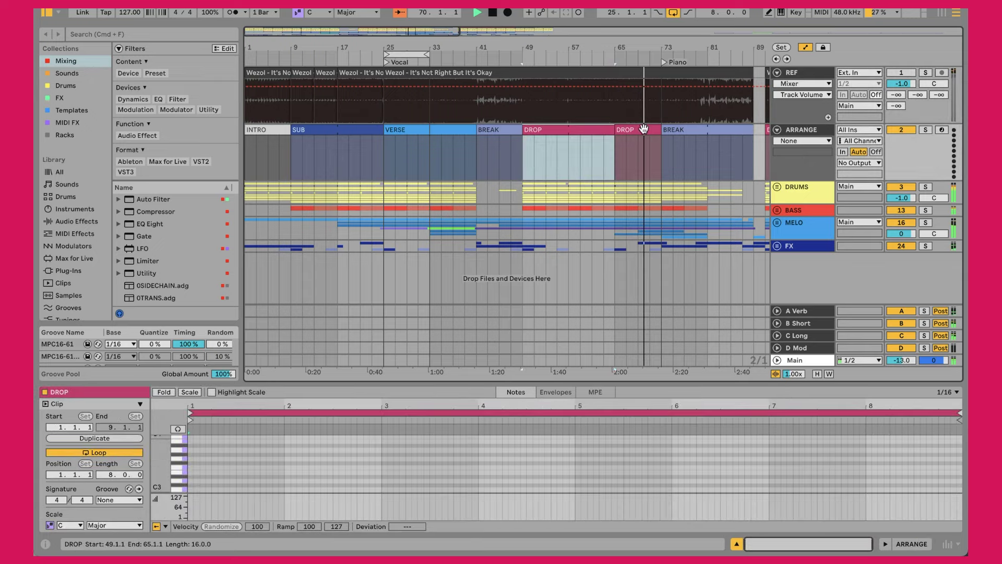
# Unfold the FX, DRUMS and MELO groups and examine how their clips line up with the sections
pyautogui.click(777, 246)
pyautogui.scroll(-5, 500, 158)
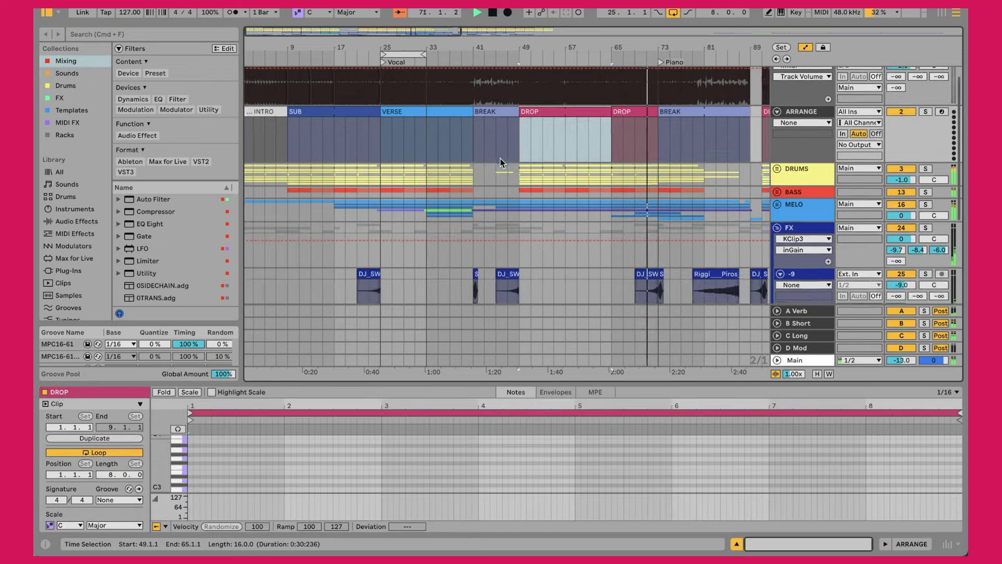
pyautogui.scroll(5, 499, 159)
pyautogui.click(777, 98)
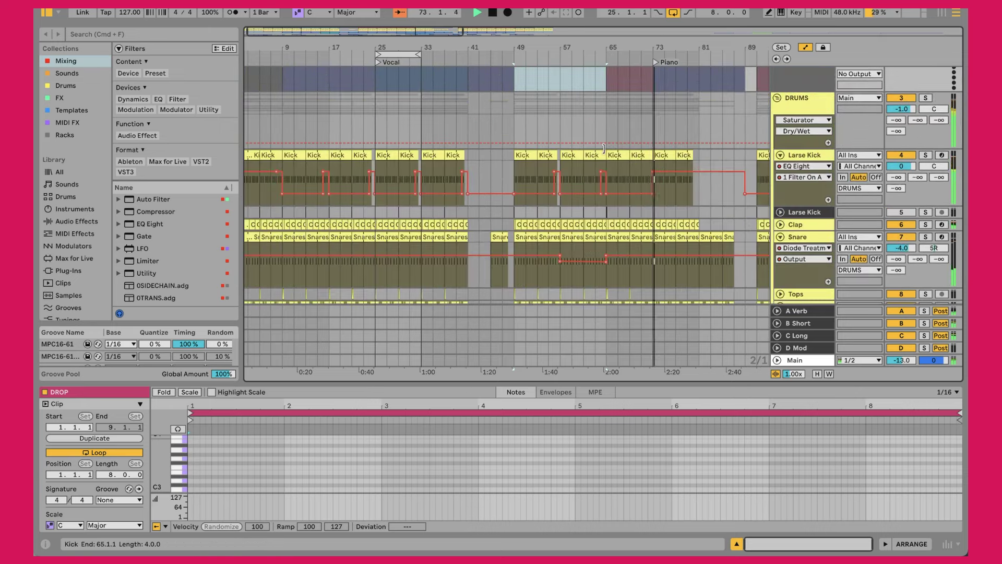
pyautogui.scroll(-15, 603, 148)
pyautogui.scroll(5, 605, 152)
pyautogui.click(777, 246)
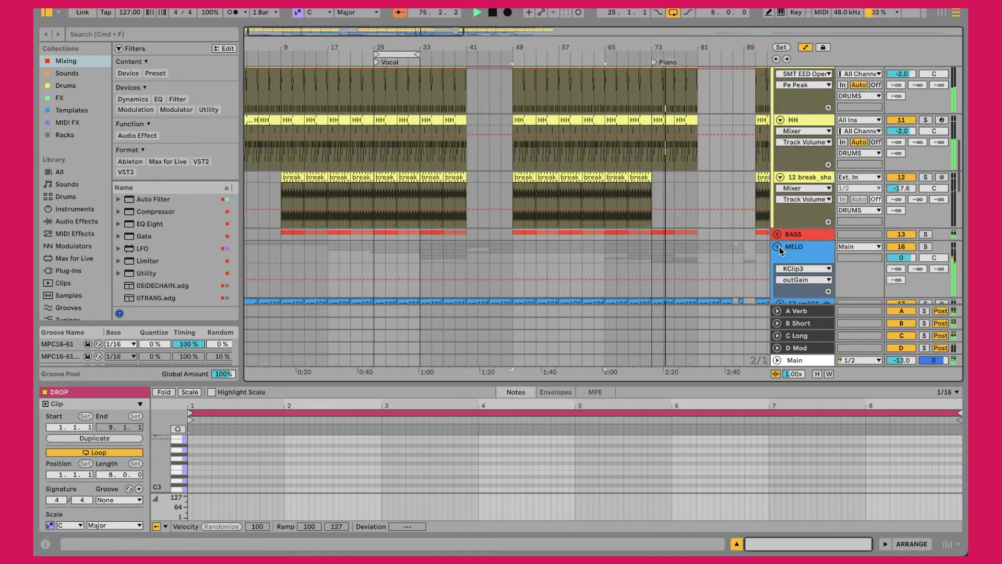
pyautogui.scroll(-8, 575, 180)
pyautogui.scroll(-3, 576, 181)
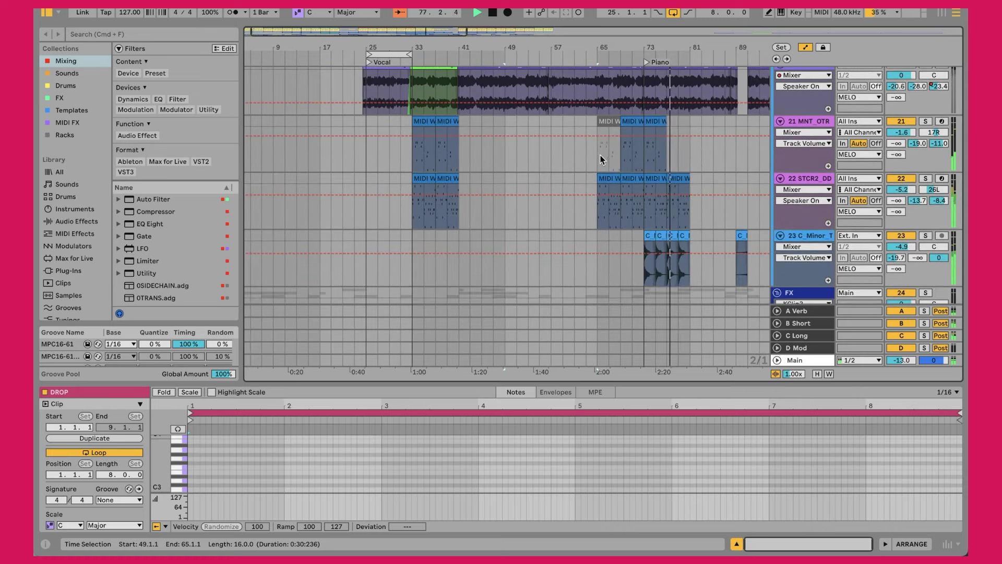
# Place the insert marker at bar 61 on the MNT_OTR track and play from there
pyautogui.click(597, 155)
pyautogui.click(567, 157)
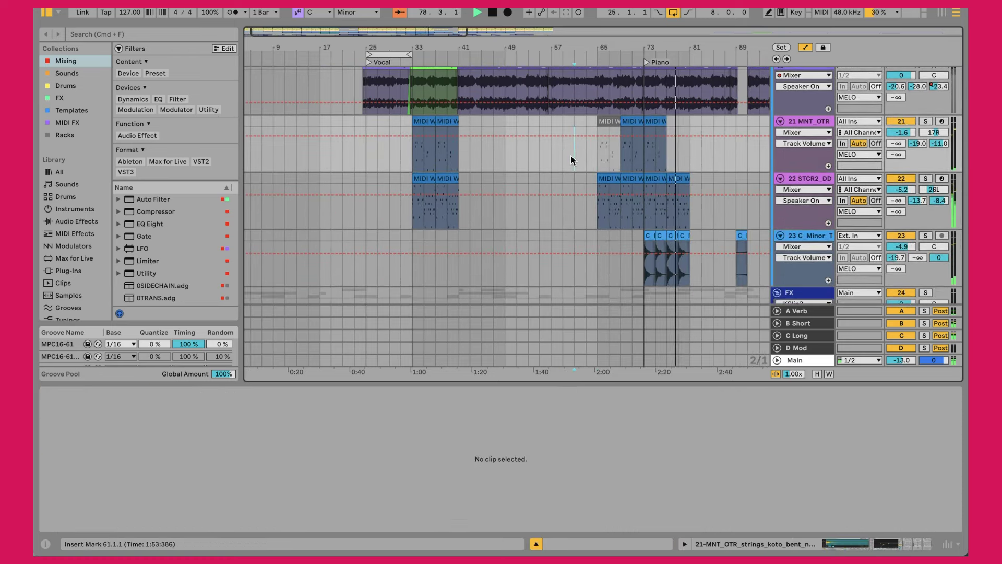
pyautogui.press('space')
pyautogui.press('space')
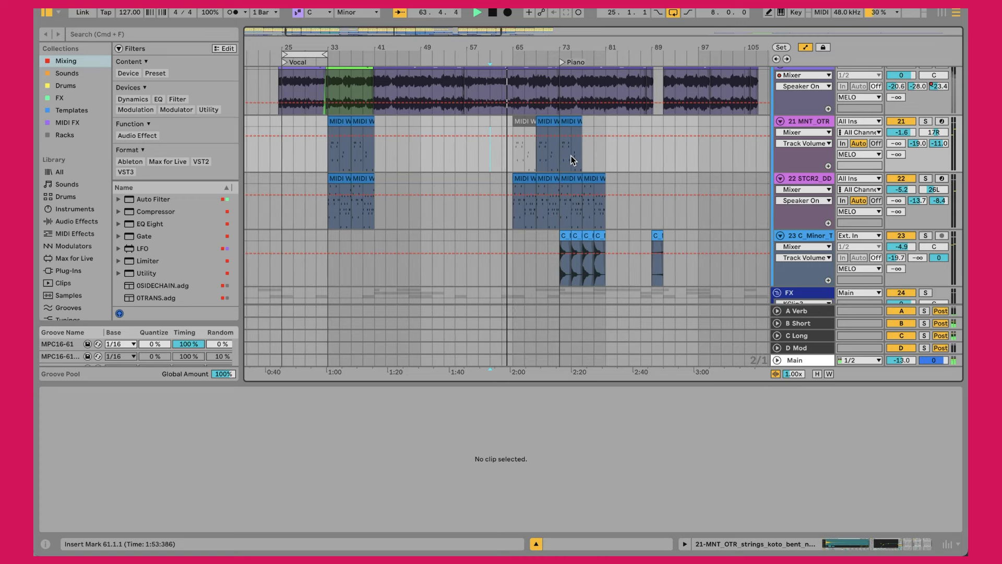
# Inspect the STCR2_DD clip at bar 65 and the MNT_OTR clips at bars 69 and 65, then select bars 61 to 65 on MNT_OTR
pyautogui.click(520, 179)
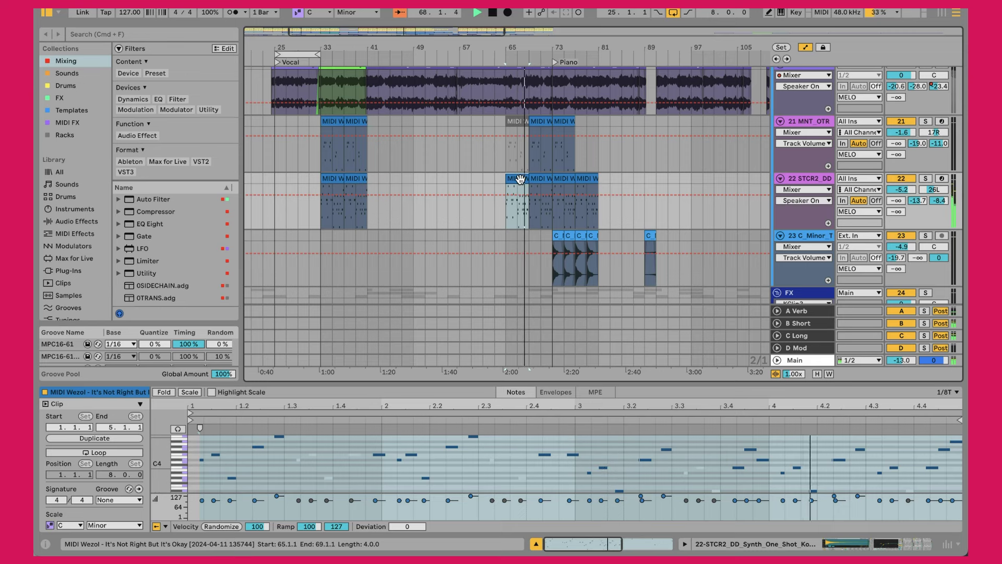
pyautogui.click(539, 118)
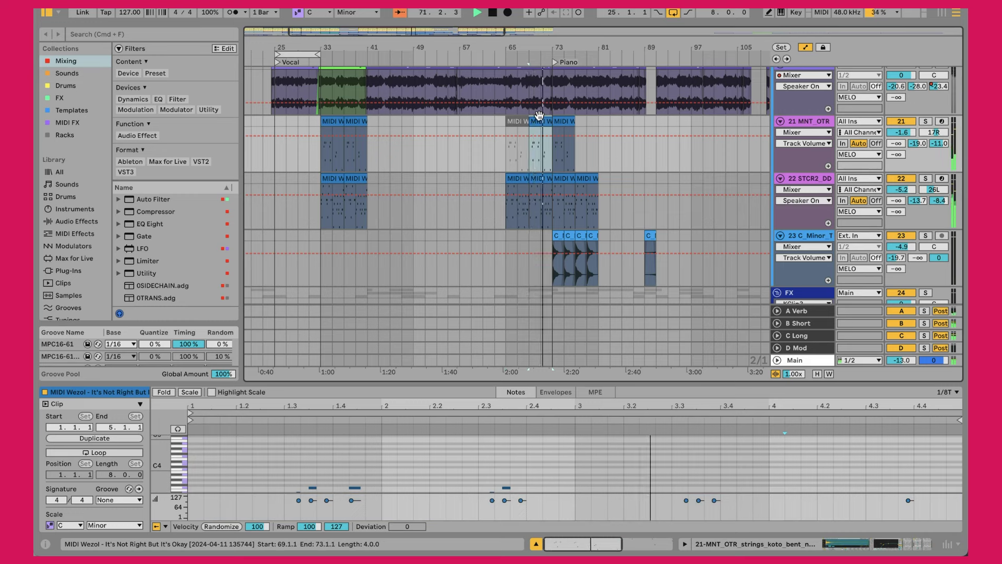
pyautogui.click(514, 118)
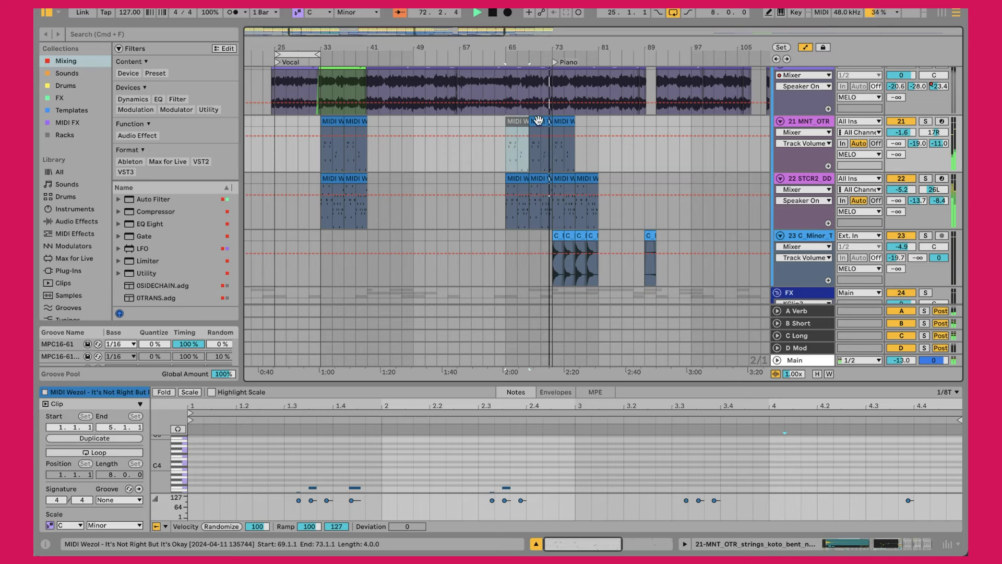
pyautogui.moveTo(490, 118)
pyautogui.mouseDown()
pyautogui.moveTo(481, 122)
pyautogui.moveTo(502, 125)
pyautogui.mouseUp()
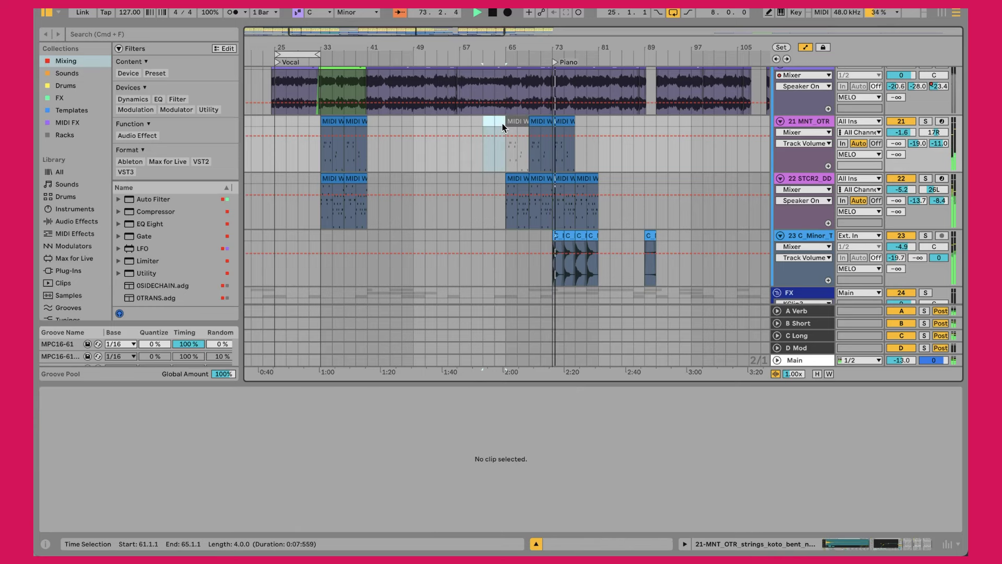
# Return to the Larse Kick track in the DRUMS group and play the song from bar 53
pyautogui.scroll(1, 503, 124)
pyautogui.scroll(10, 503, 123)
pyautogui.click(503, 127)
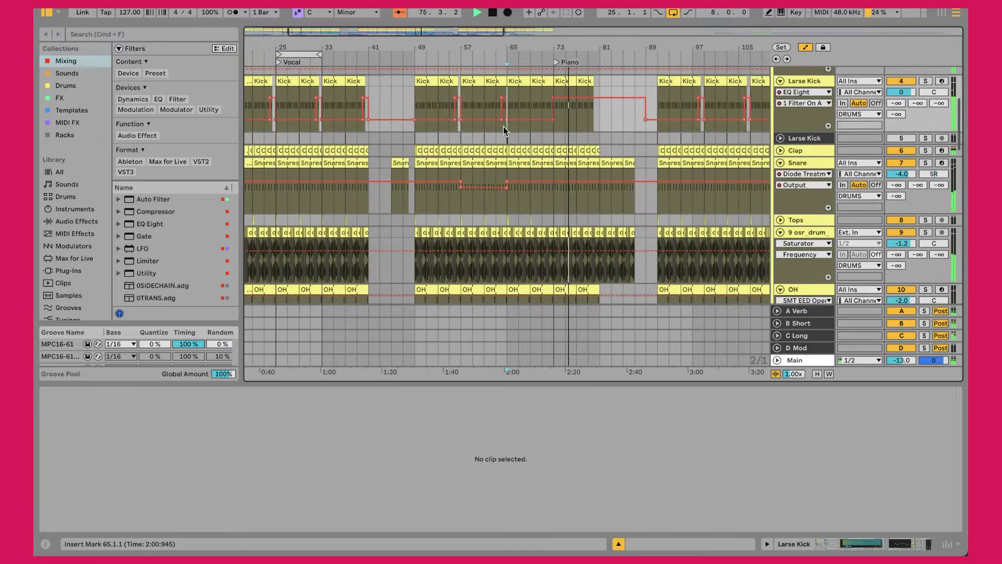
pyautogui.scroll(5, 503, 126)
pyautogui.click(453, 57)
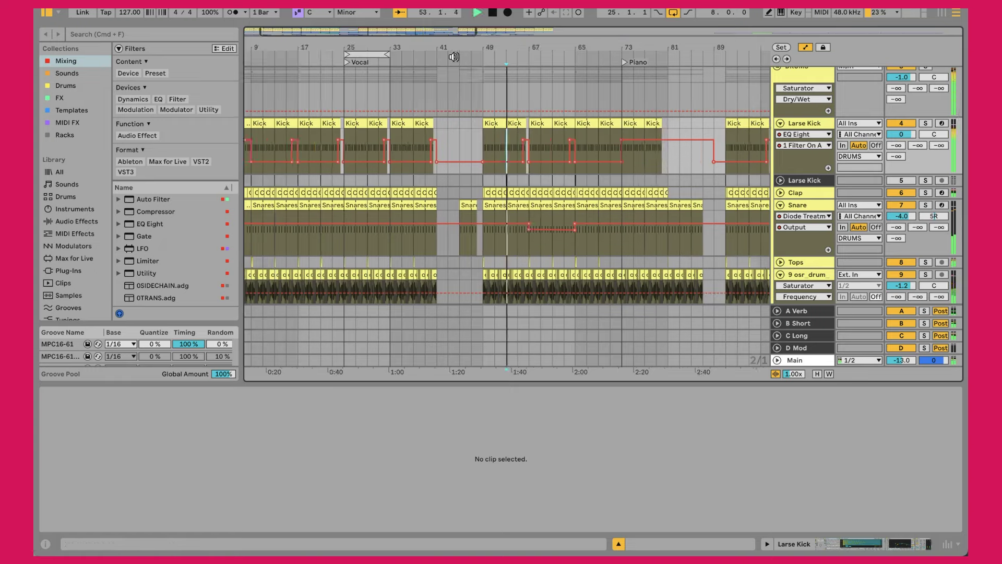
# Examine the kick gap and EQ Eight filter automation before bar 57 up close, replaying from bar 53
pyautogui.press('+')
pyautogui.press('+')
pyautogui.press('+')
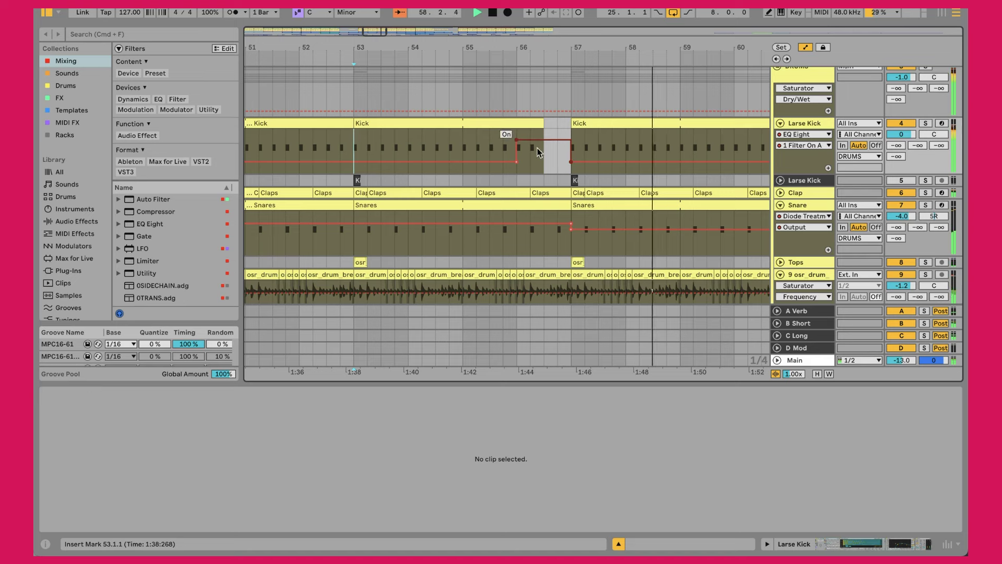
pyautogui.press('space')
pyautogui.press('space')
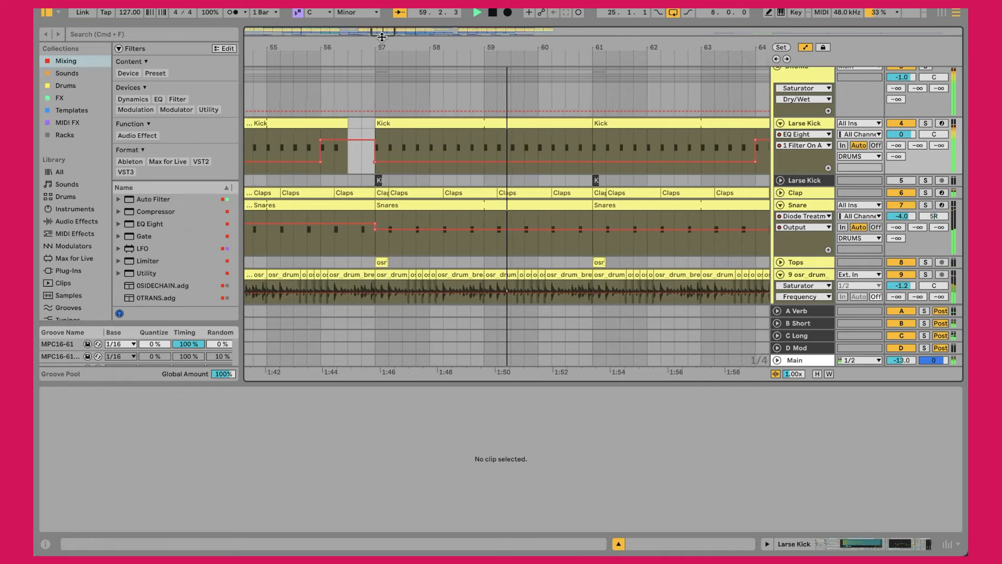
# Place the insert marker at bar 39 on the Larse Kick track and play the lead-in to the BREAK
pyautogui.moveTo(387, 42); pyautogui.dragTo(522, 40)
pyautogui.press('-')
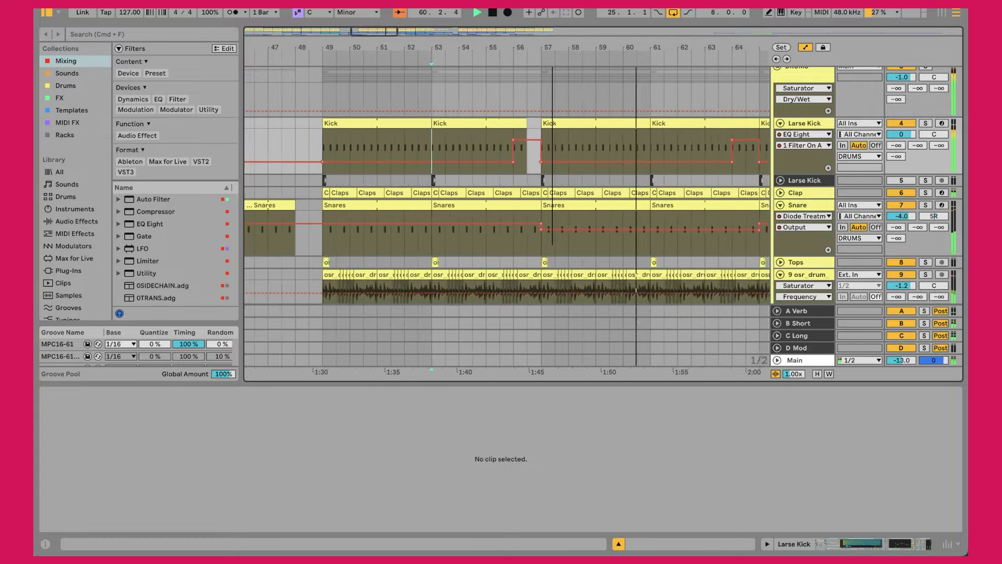
pyautogui.click(369, 145)
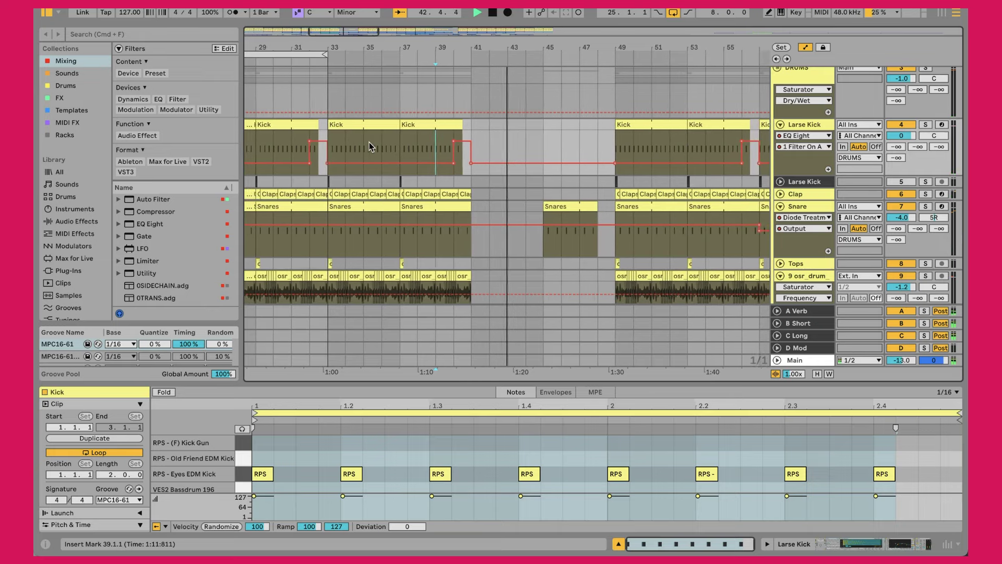
# Examine the clips across the DRUMS, MELO and FX tracks over the arrangement and select the FX group
pyautogui.moveTo(613, 111)
pyautogui.scroll(4, 614, 111)
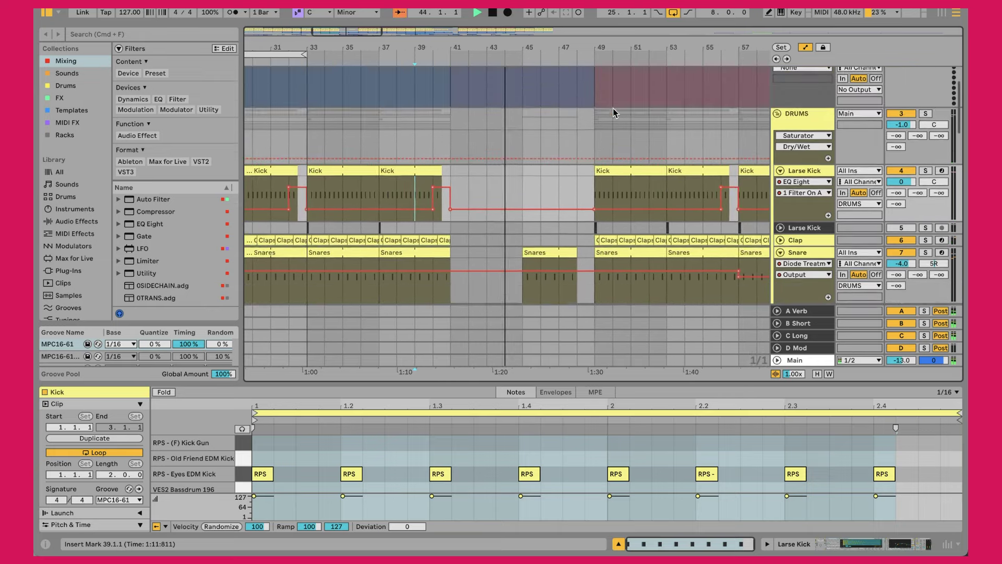
pyautogui.moveTo(571, 46); pyautogui.dragTo(566, 20)
pyautogui.scroll(-10, 548, 125)
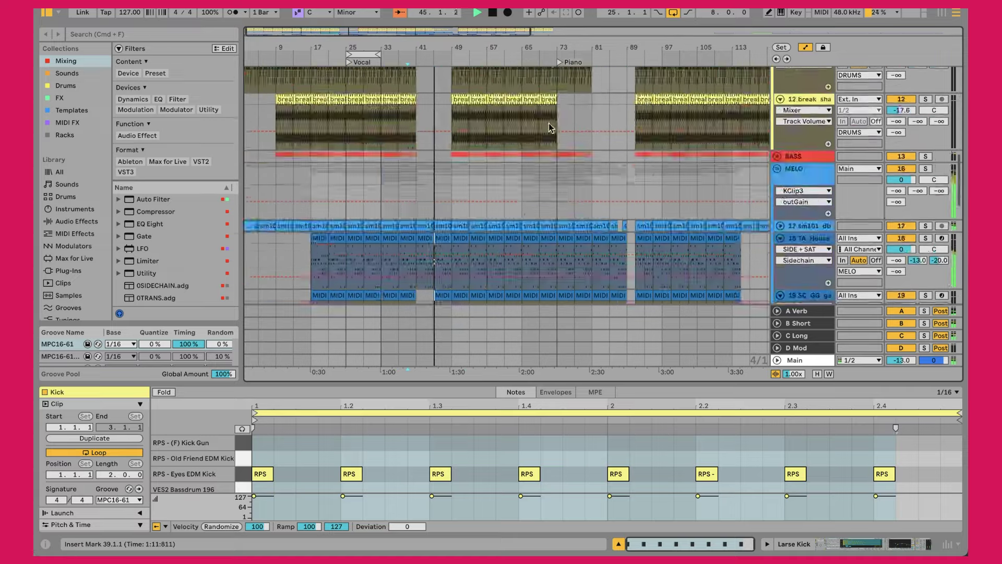
pyautogui.scroll(1, 549, 127)
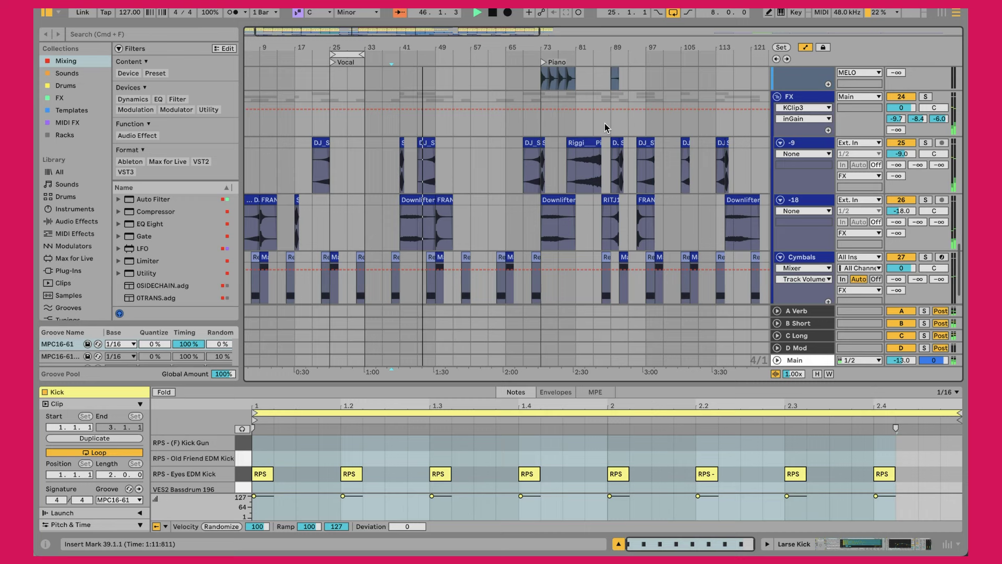
pyautogui.click(804, 126)
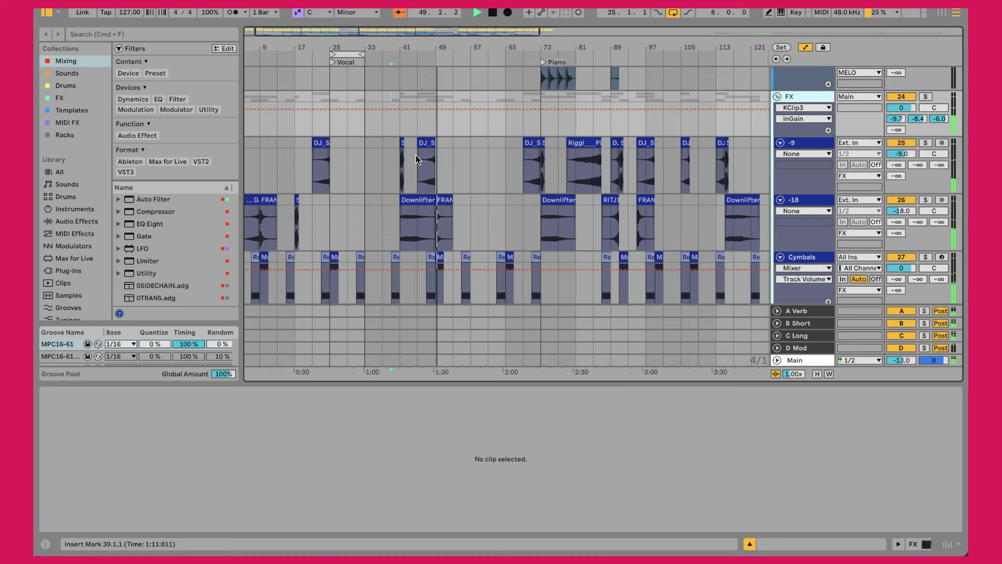
# Play from bar 45 on the Cymbals track, soloing Cymbals briefly and then unsoloing it
pyautogui.click(415, 262)
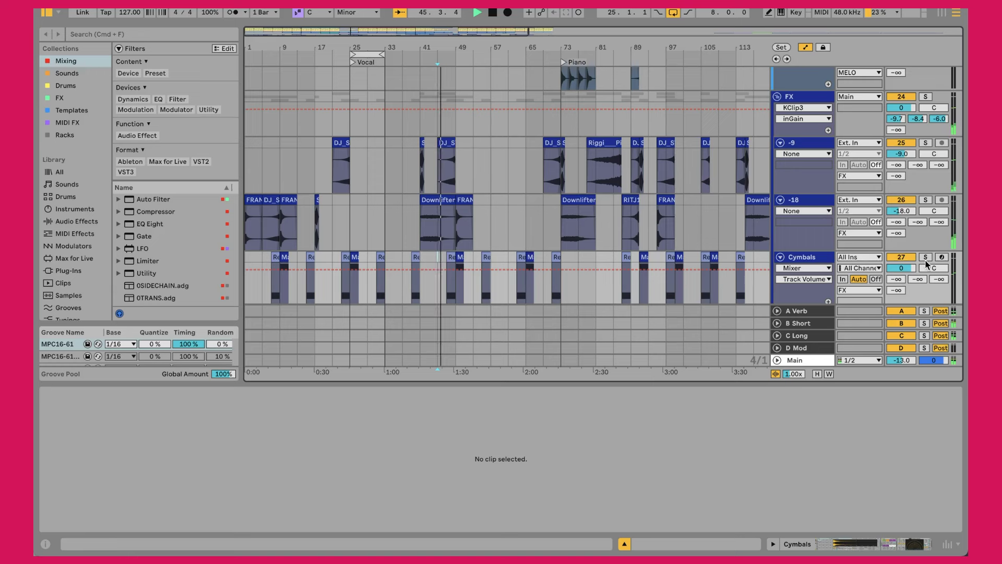
pyautogui.click(926, 257)
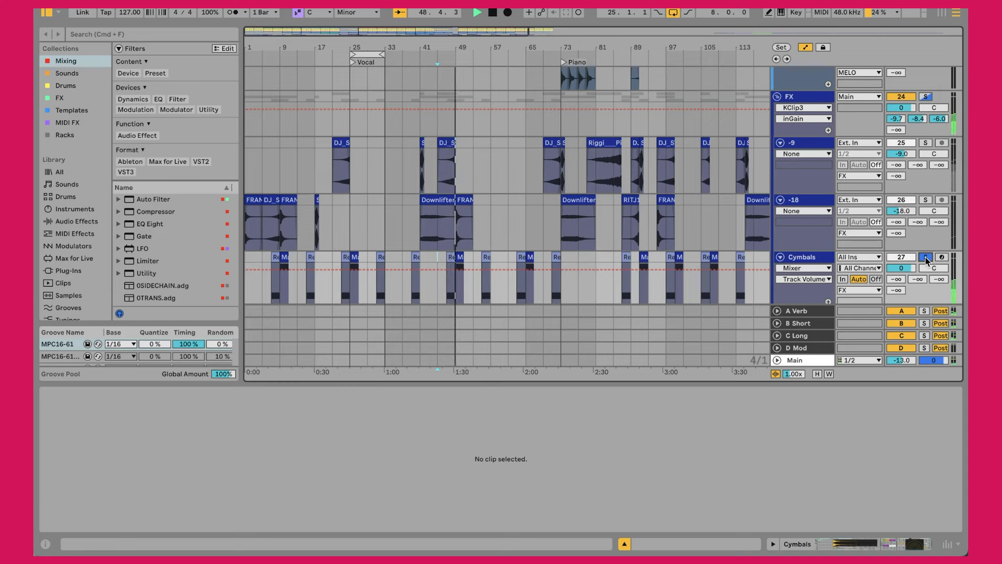
pyautogui.click(925, 257)
pyautogui.scroll(-1, 506, 243)
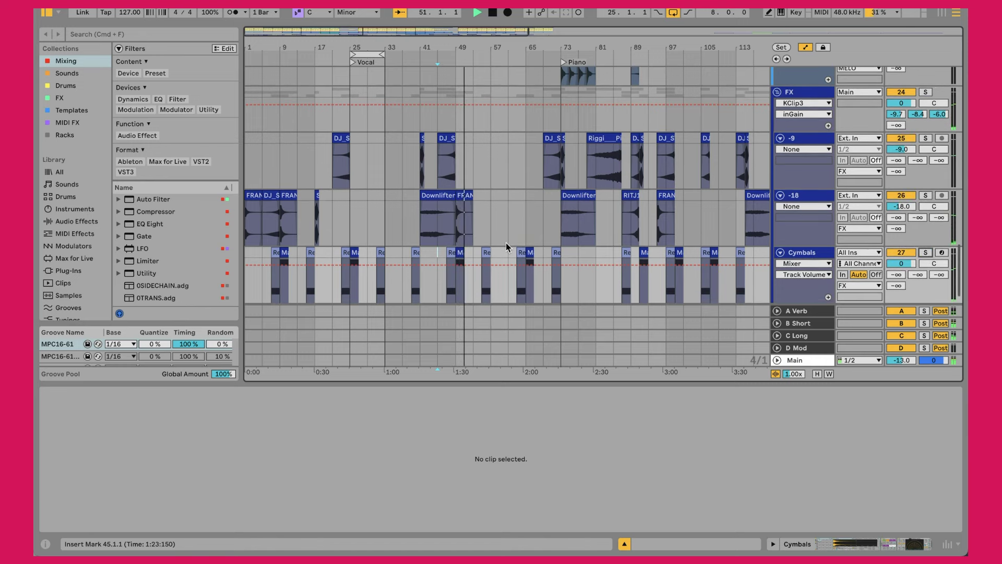
# Place the insert marker at bar 37 on the Cymbals track and play the transition into the BREAK
pyautogui.click(417, 258)
pyautogui.click(402, 253)
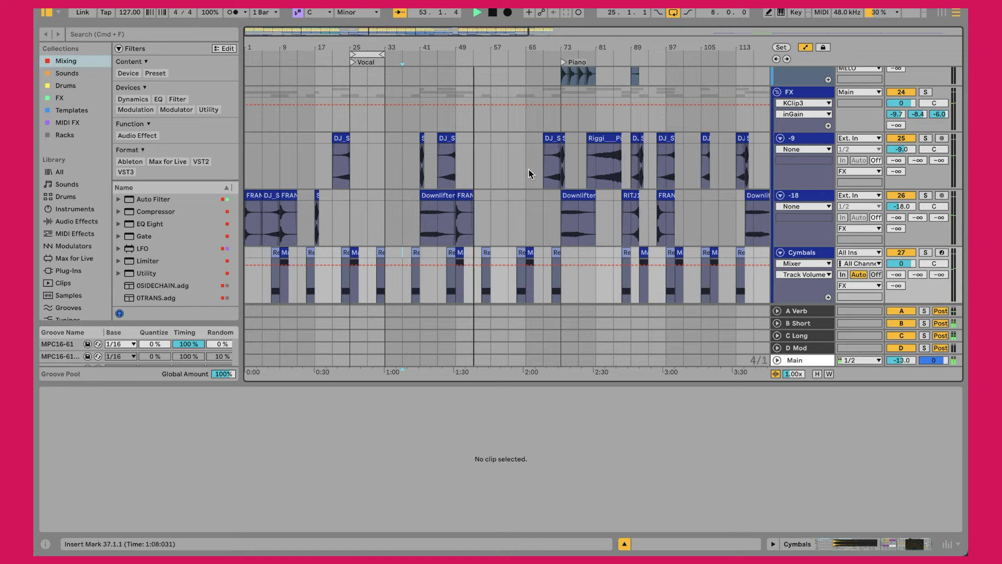
pyautogui.scroll(15, 485, 177)
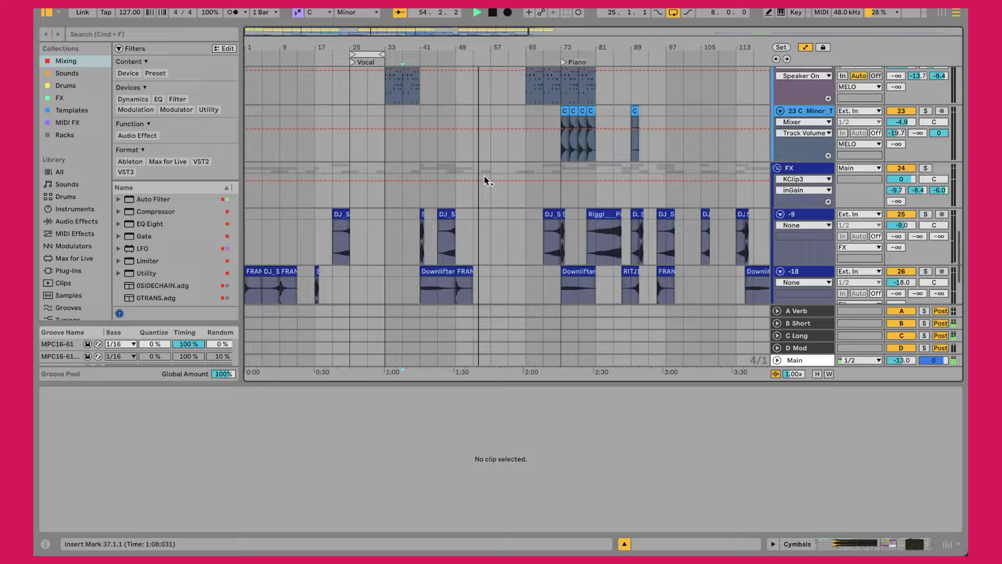
# Select the DROP clip at bar 49 on the ARRANGE track and examine the drum clips lined up beneath it
pyautogui.scroll(5, 485, 176)
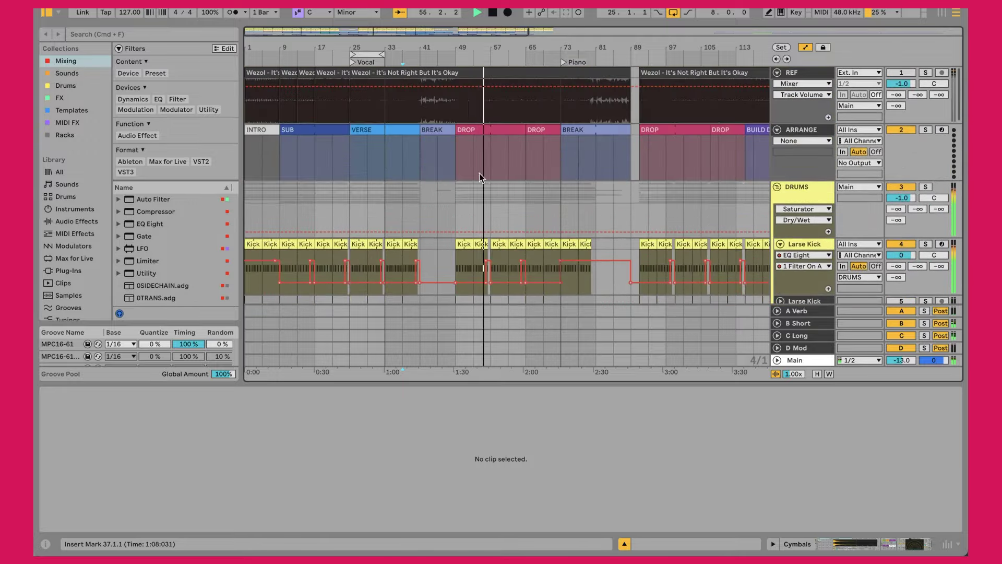
pyautogui.press('-')
pyautogui.press('-')
pyautogui.press('-')
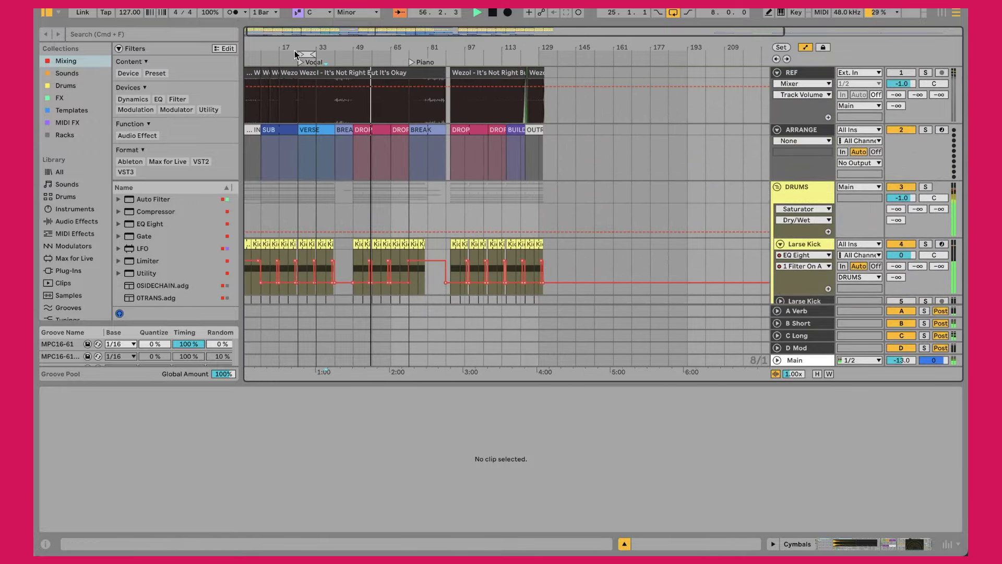
pyautogui.press('+')
pyautogui.press('+')
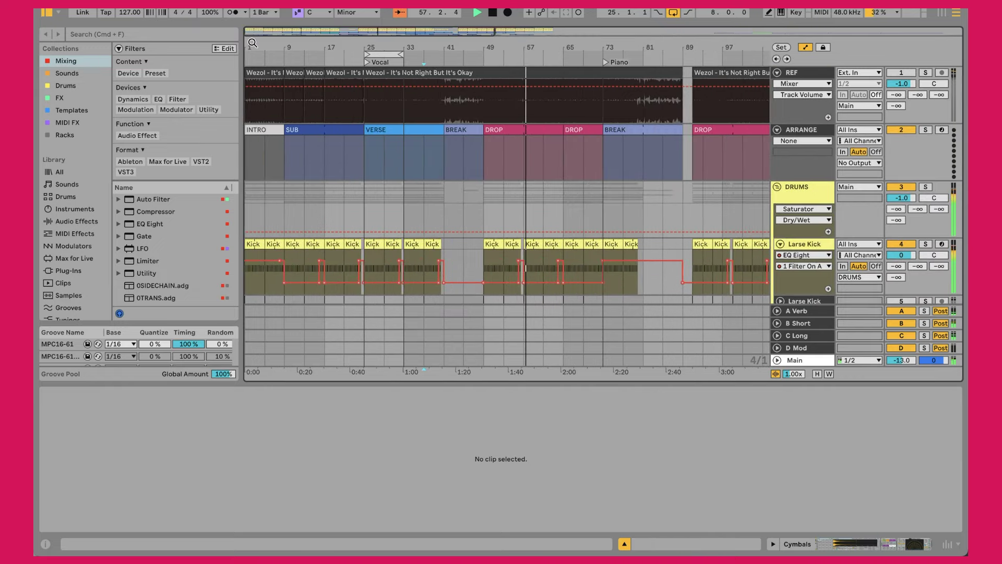
pyautogui.scroll(-3, 534, 154)
pyautogui.scroll(-3, 533, 152)
pyautogui.scroll(8, 534, 155)
pyautogui.click(533, 154)
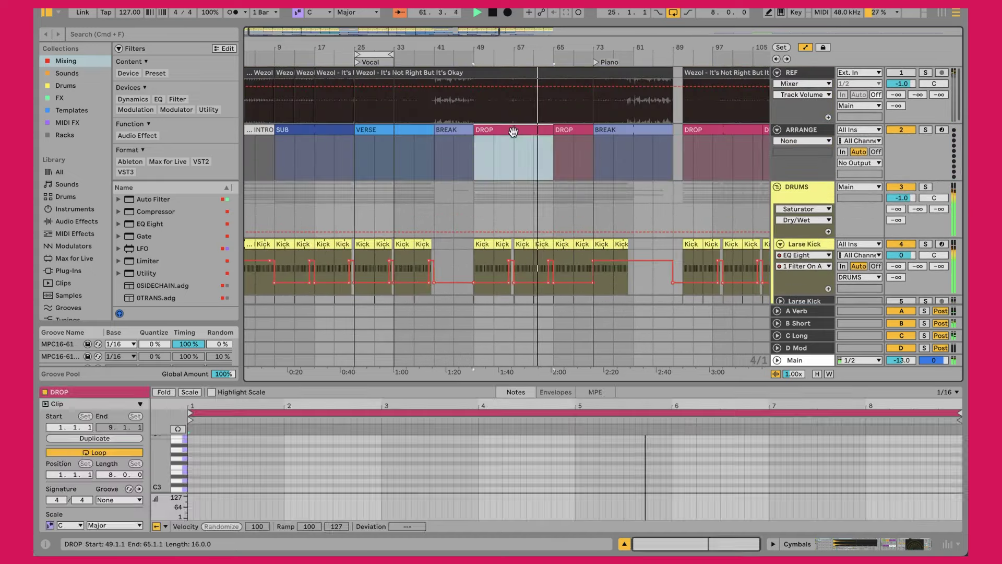
pyautogui.scroll(-15, 503, 277)
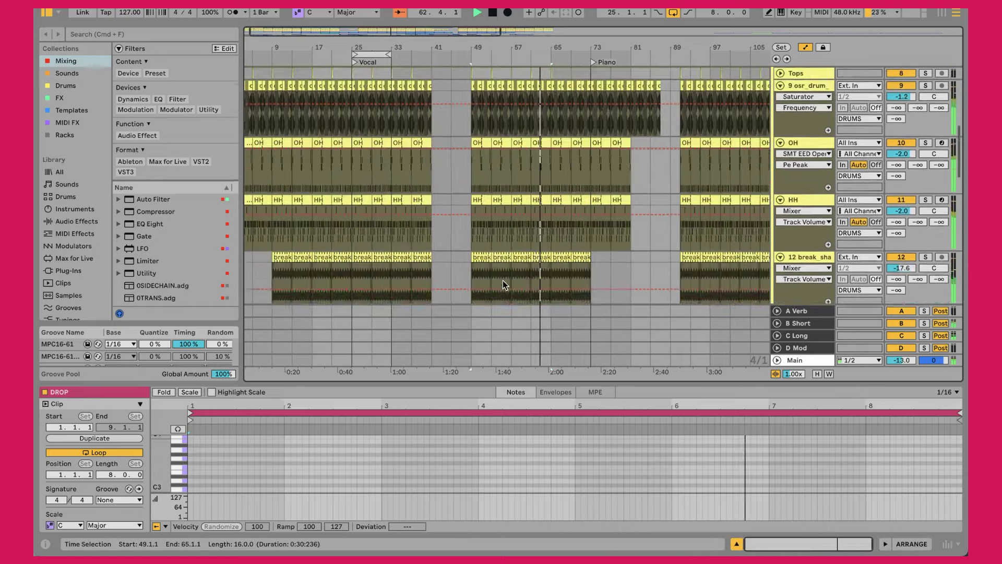
pyautogui.scroll(15, 503, 280)
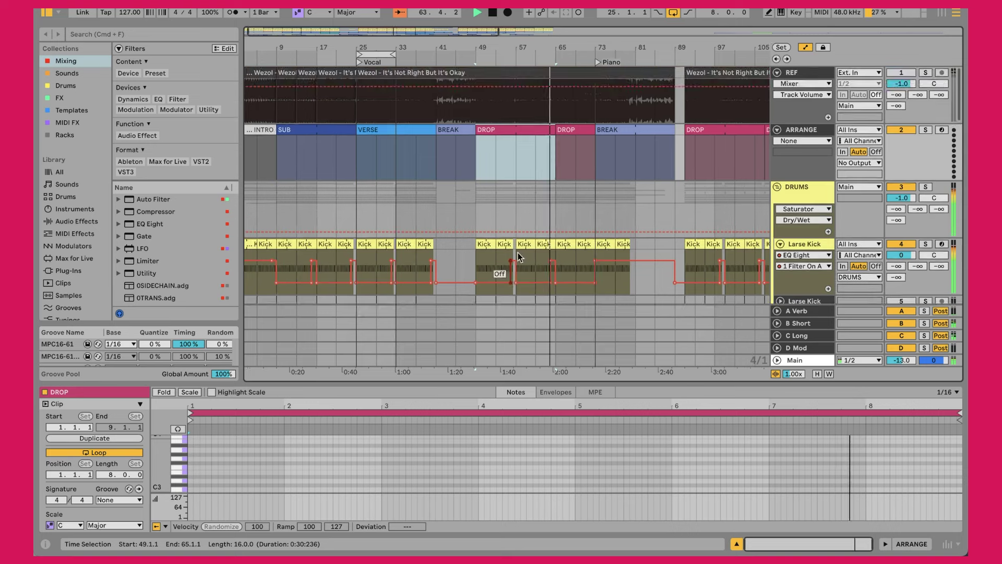
# Step through the section clips on the ARRANGE track from the INTRO to the BREAK at bar 41
pyautogui.click(328, 126)
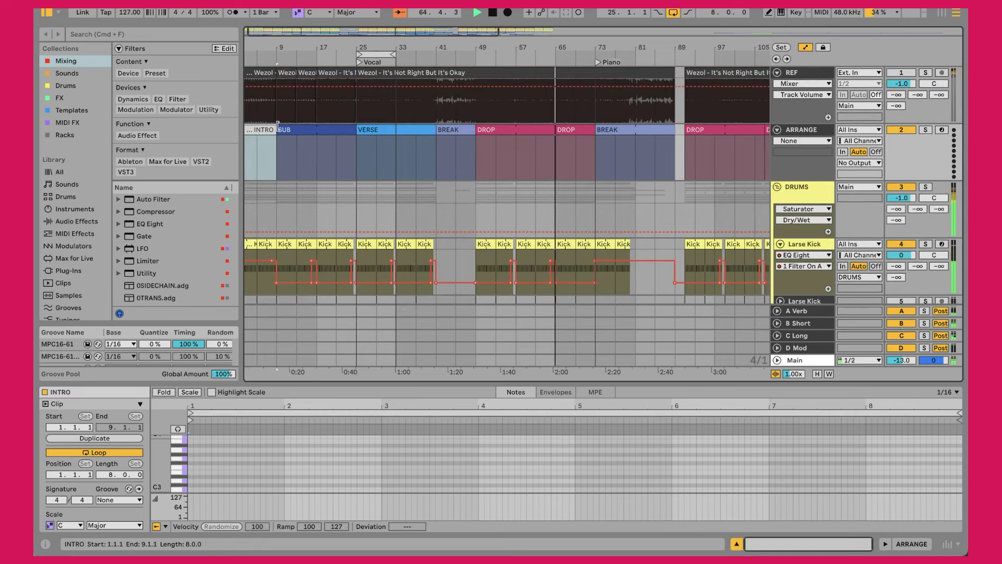
pyautogui.click(376, 128)
pyautogui.click(452, 129)
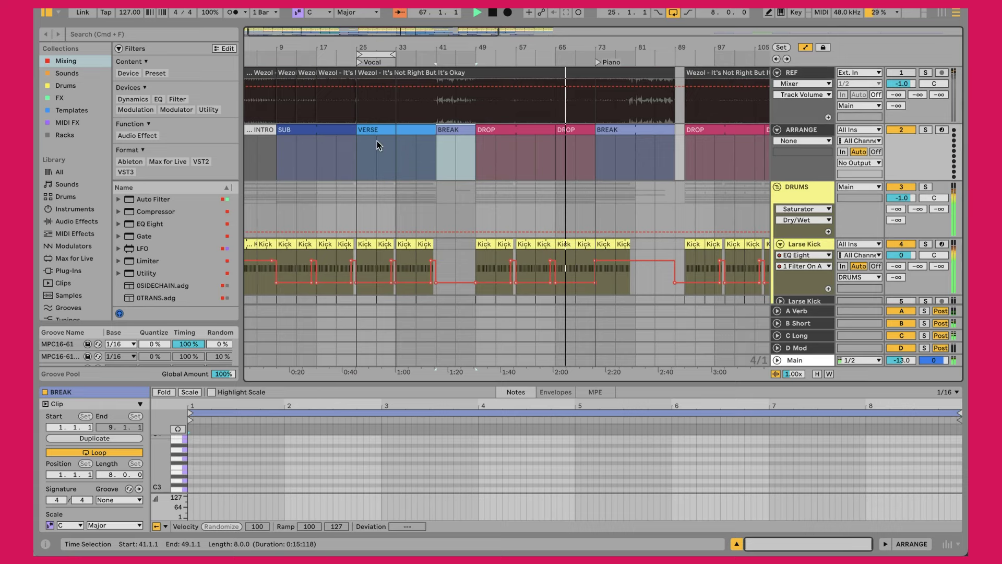
# Place the insert marker at bar 9, play the start of the SUB section and look over the drum tracks
pyautogui.click(299, 145)
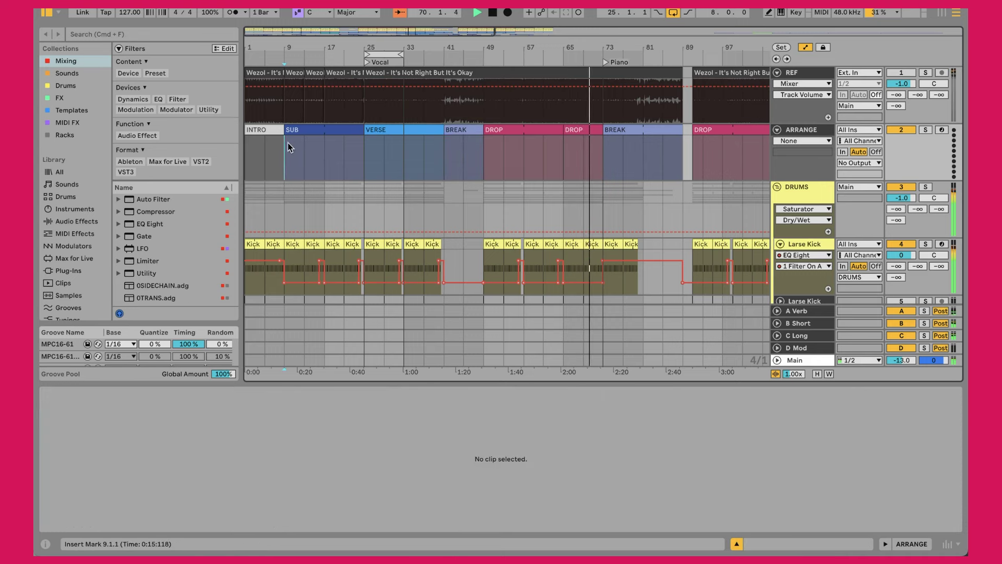
pyautogui.press('space')
pyautogui.press('space')
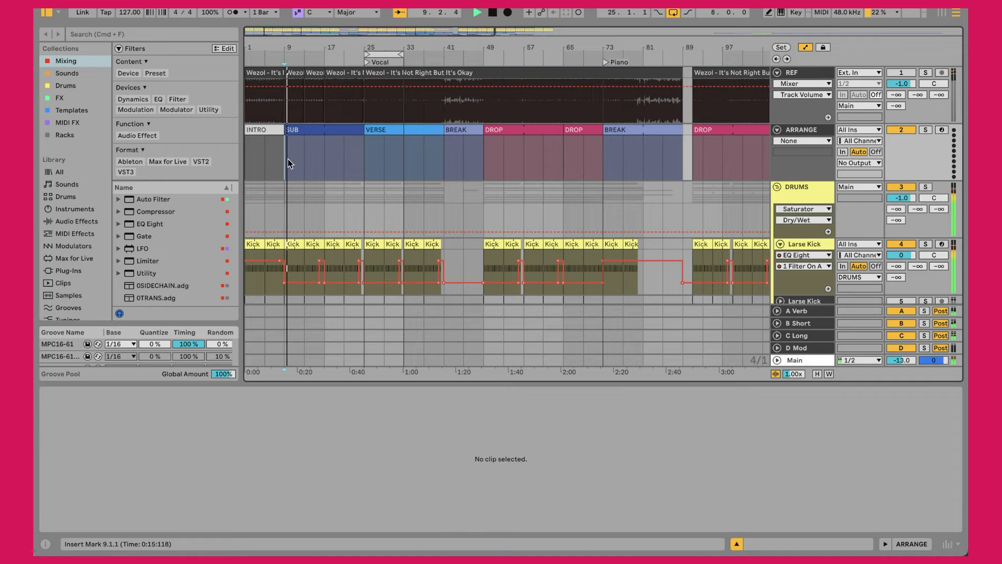
pyautogui.scroll(-10, 297, 167)
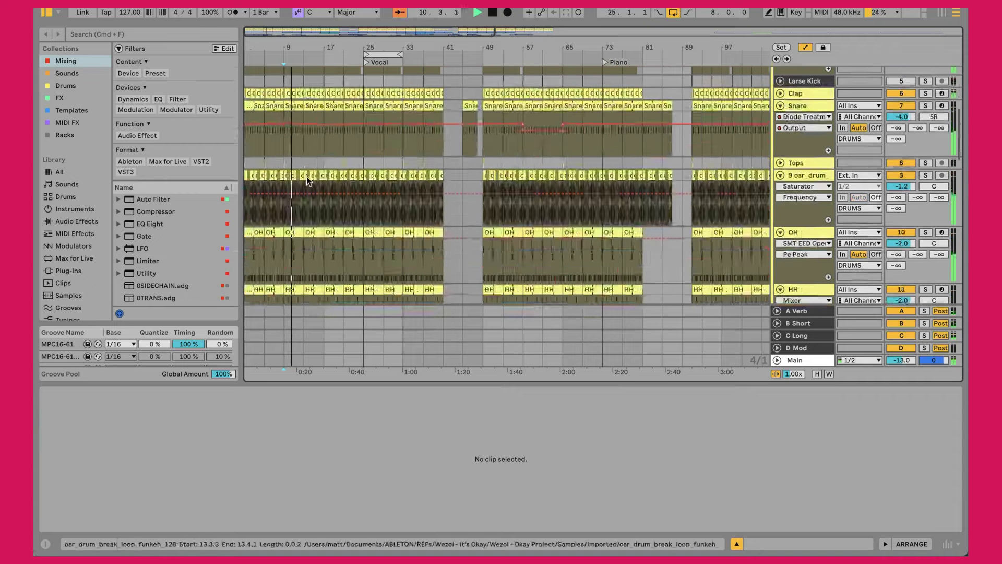
pyautogui.scroll(10, 306, 177)
# Place the insert marker at bar 17 on the ARRANGE track and play the second half of the SUB section
pyautogui.click(322, 165)
pyautogui.press('space')
pyautogui.press('space')
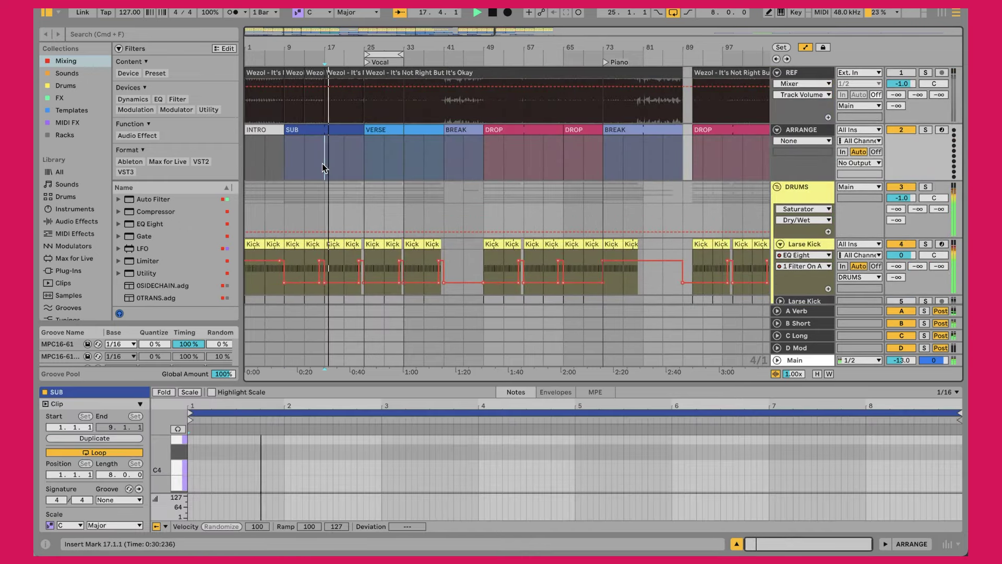
# Play from bar 9 with REF soloed and compare it with playback from bar 17 with REF unsoloed
pyautogui.click(293, 156)
pyautogui.press('space')
pyautogui.press('space')
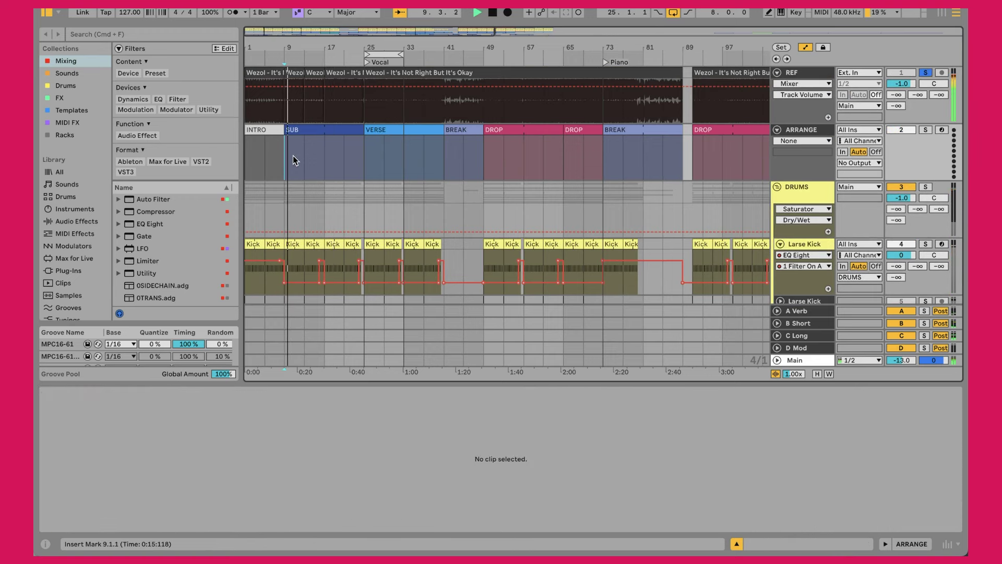
pyautogui.click(324, 157)
pyautogui.press('space')
pyautogui.press('space')
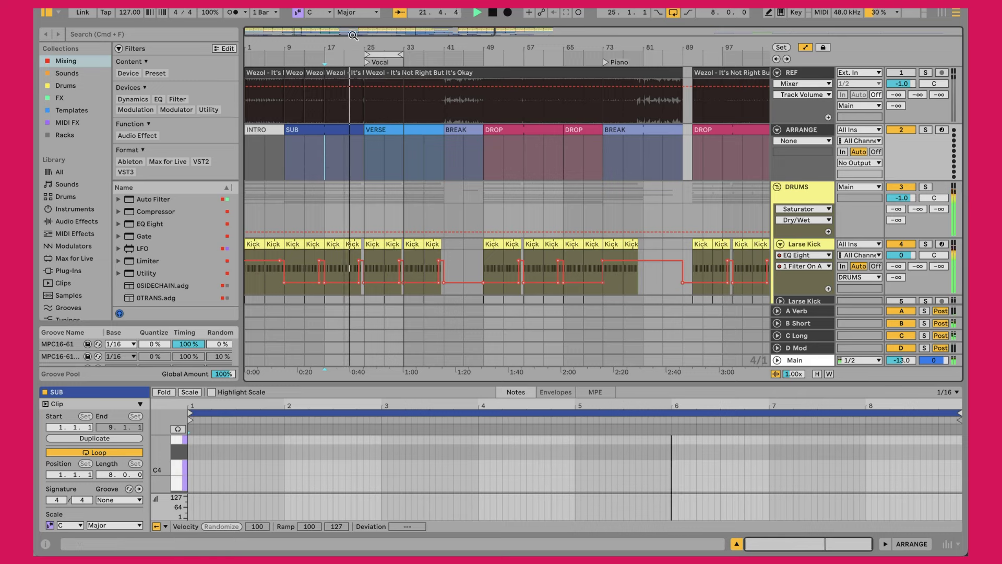
# Step through the ARRANGE section clips in order, from the INTRO through SUB, VERSE, BREAK and both DROP clips to the second BREAK
pyautogui.moveTo(350, 45); pyautogui.dragTo(350, 15)
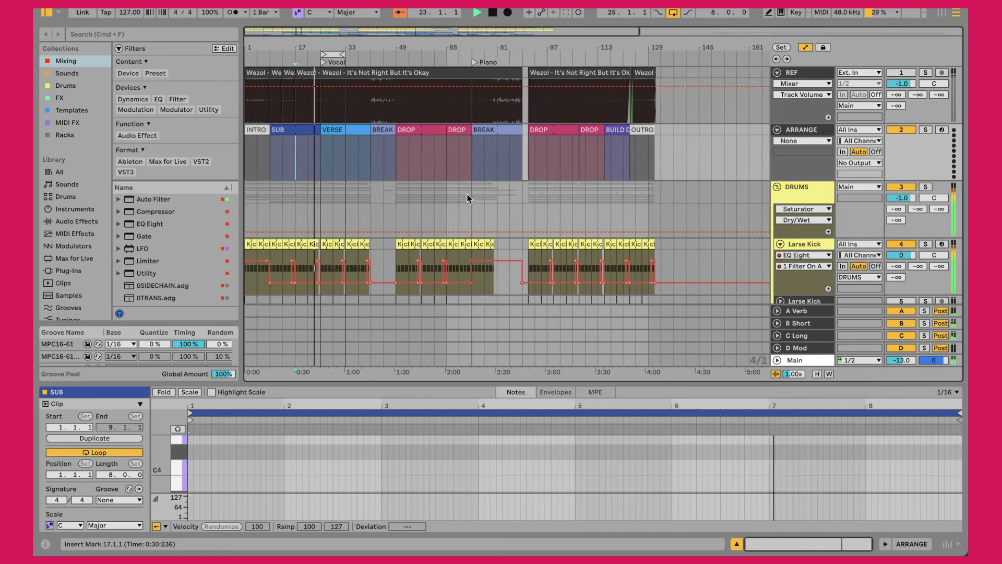
pyautogui.click(253, 131)
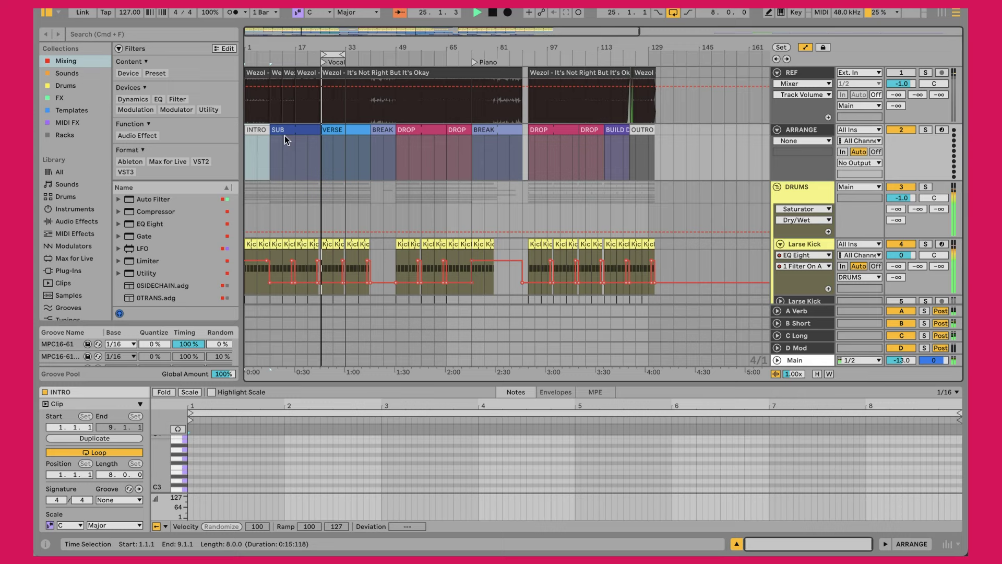
pyautogui.click(292, 130)
pyautogui.click(334, 129)
pyautogui.click(377, 129)
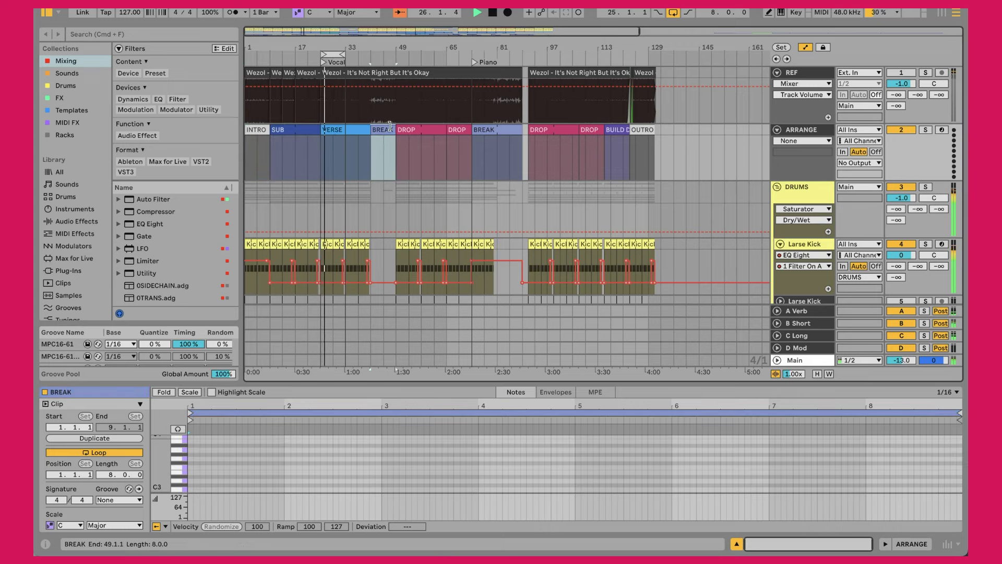
pyautogui.click(412, 130)
pyautogui.click(458, 130)
pyautogui.click(499, 129)
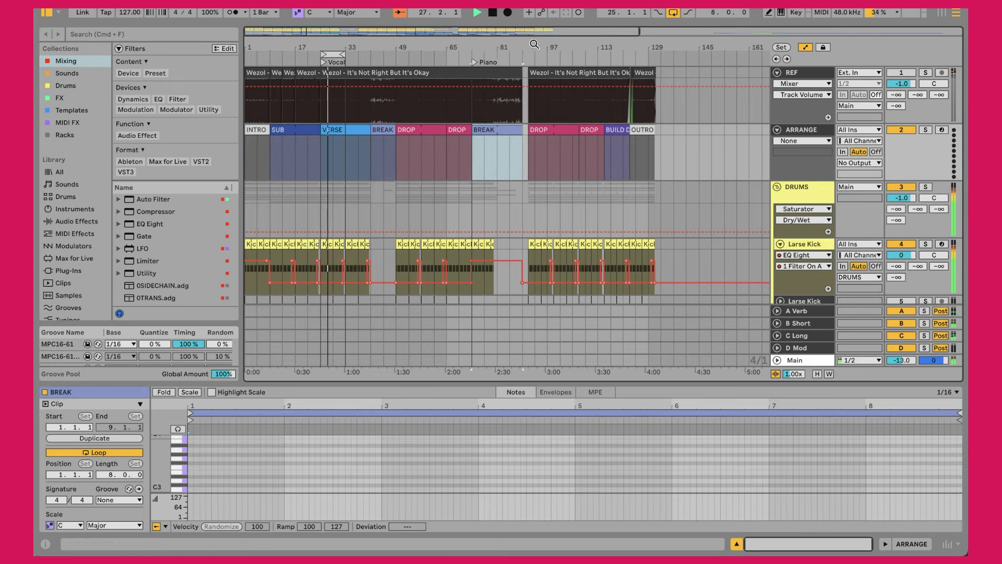
# Place the insert marker at bar 65 in the second DROP clip and examine the melodic tracks leading into the BREAK at bar 73
pyautogui.scroll(5, 526, 49)
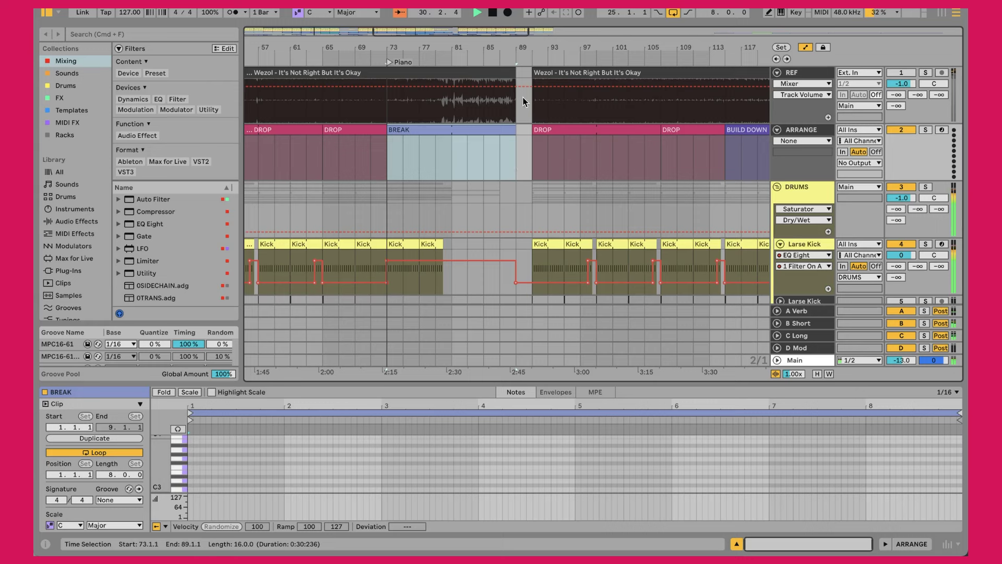
pyautogui.click(357, 157)
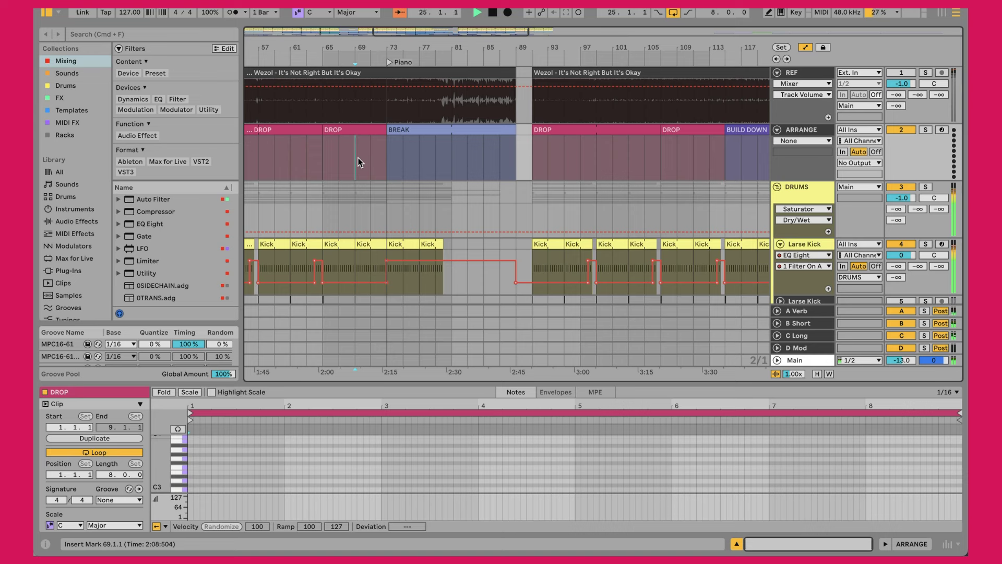
pyautogui.click(323, 162)
pyautogui.scroll(-10, 721, 165)
pyautogui.scroll(-10, 722, 166)
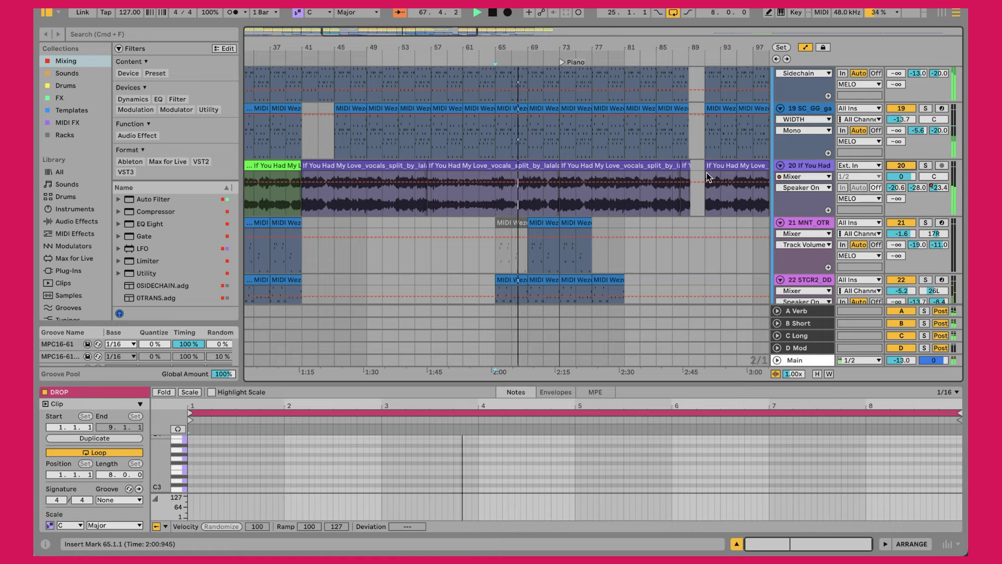
pyautogui.scroll(15, 708, 177)
pyautogui.scroll(8, 708, 178)
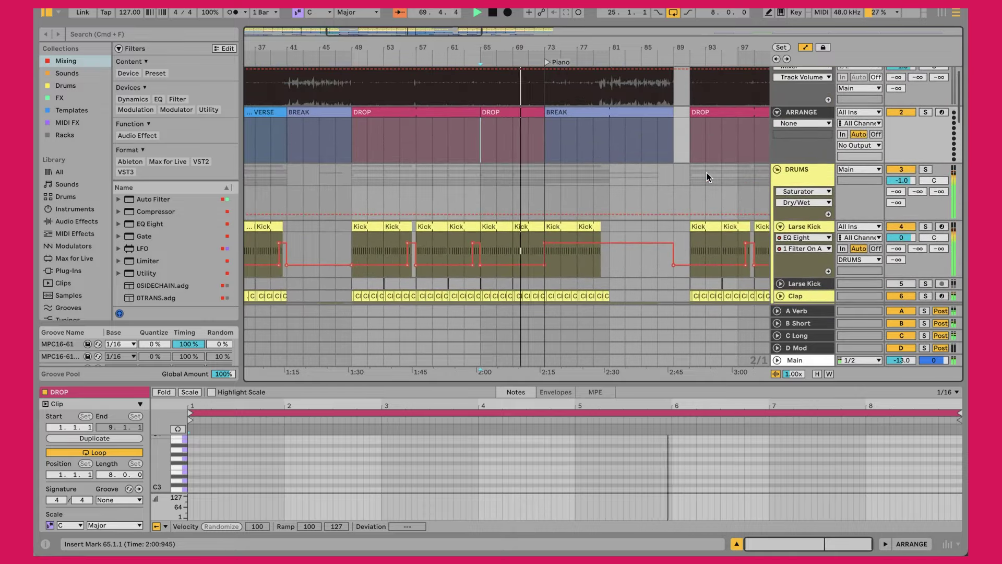
pyautogui.scroll(2, 590, 175)
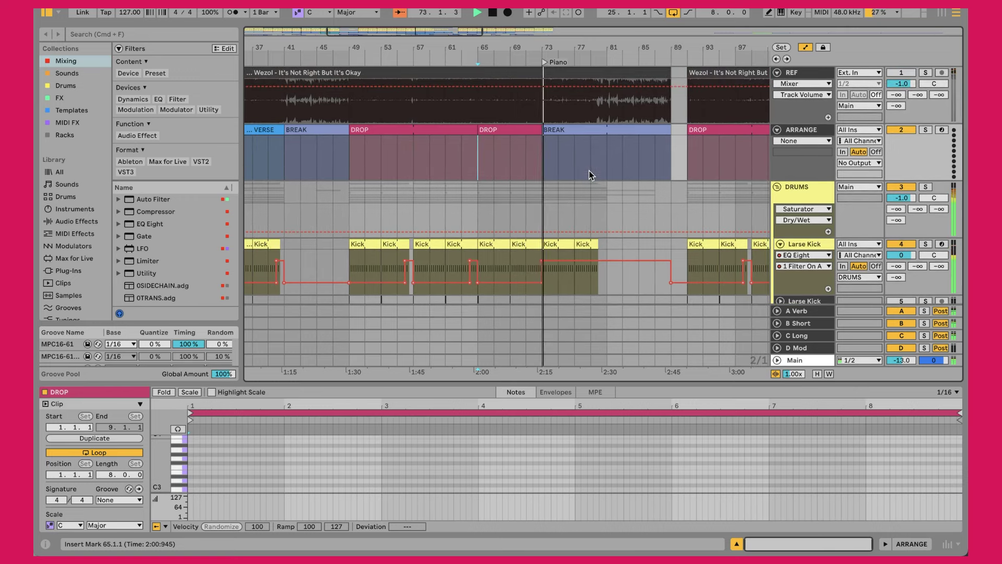
# Select the Kick clip at bar 73 on Larse Kick and examine how the drum and FX clips progress through the second BREAK
pyautogui.scroll(-3, 591, 175)
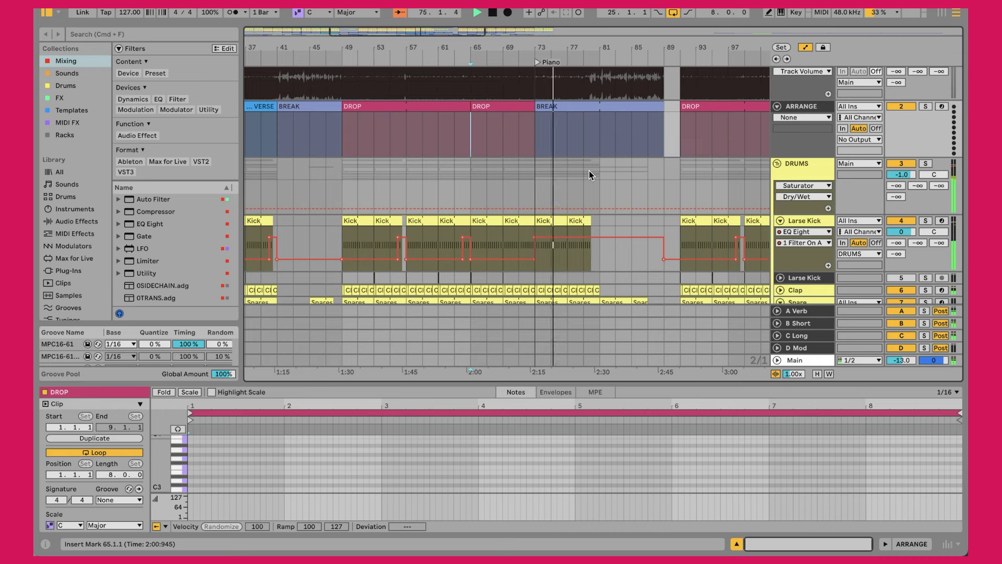
pyautogui.click(539, 220)
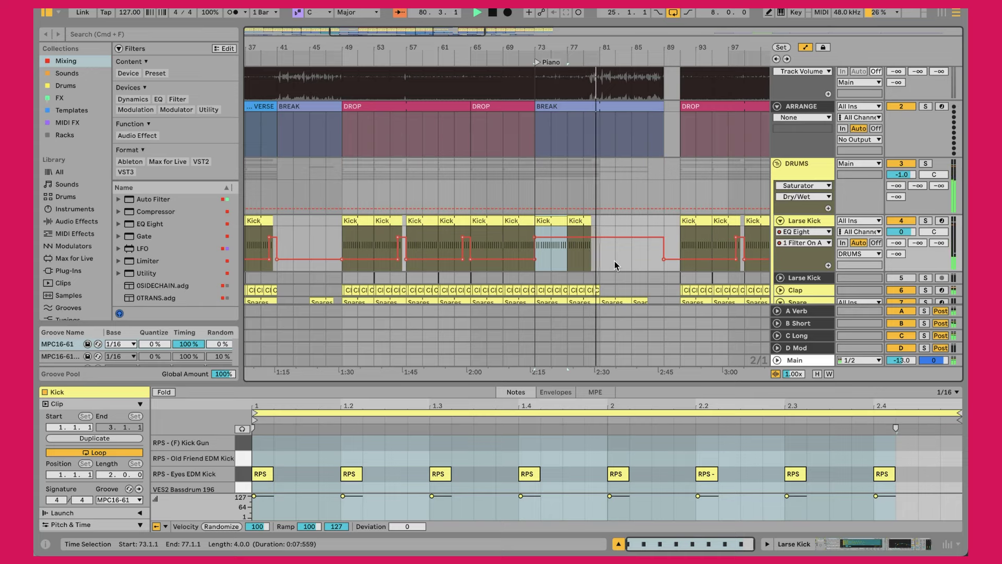
pyautogui.scroll(-8, 615, 261)
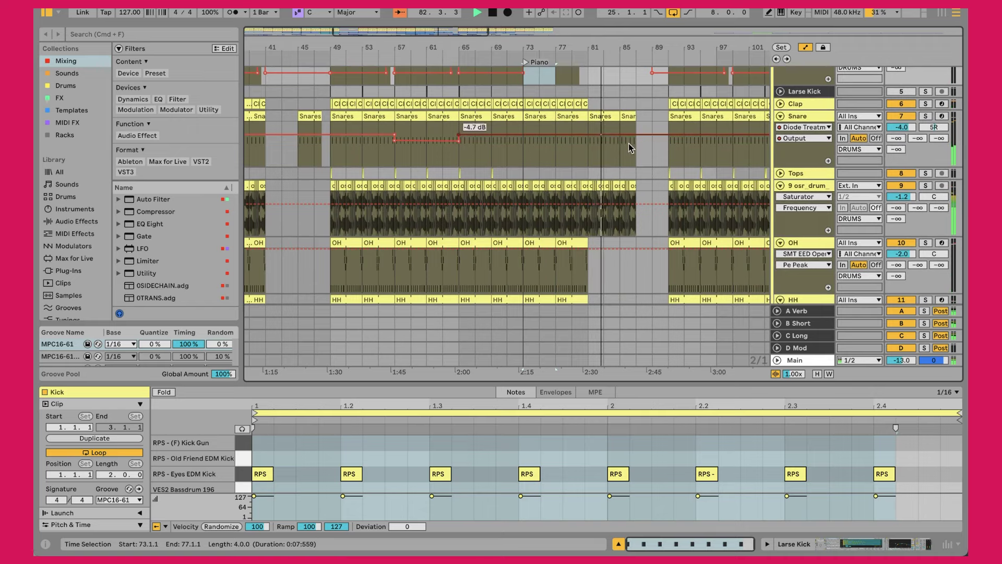
pyautogui.scroll(-15, 623, 183)
pyautogui.scroll(-5, 623, 183)
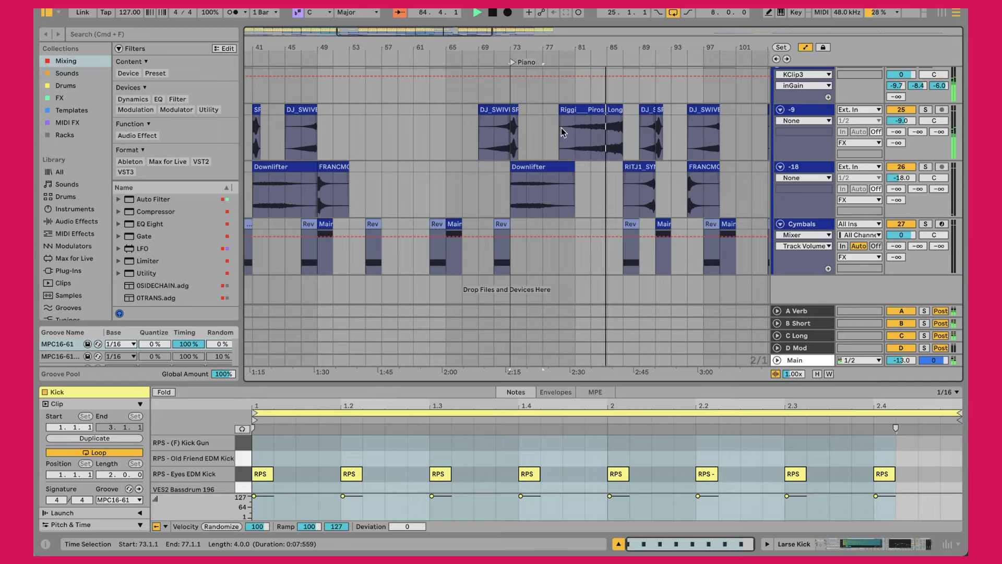
pyautogui.scroll(10, 612, 115)
pyautogui.scroll(8, 612, 111)
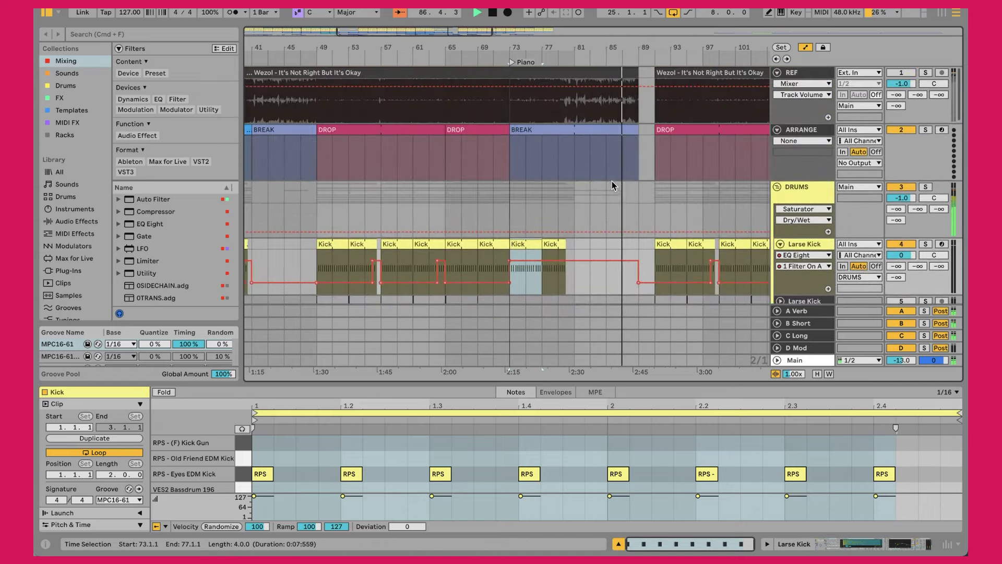
pyautogui.scroll(-5, 611, 181)
pyautogui.scroll(5, 622, 176)
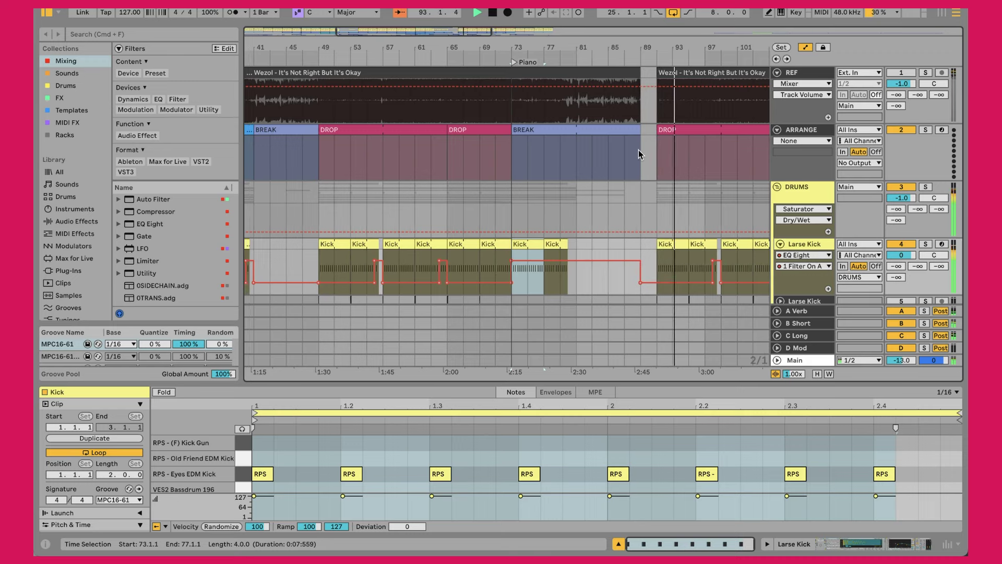
# Deactivate the vocal track 20, If You Had My Love, in the MELO group
pyautogui.press('-')
pyautogui.press('-')
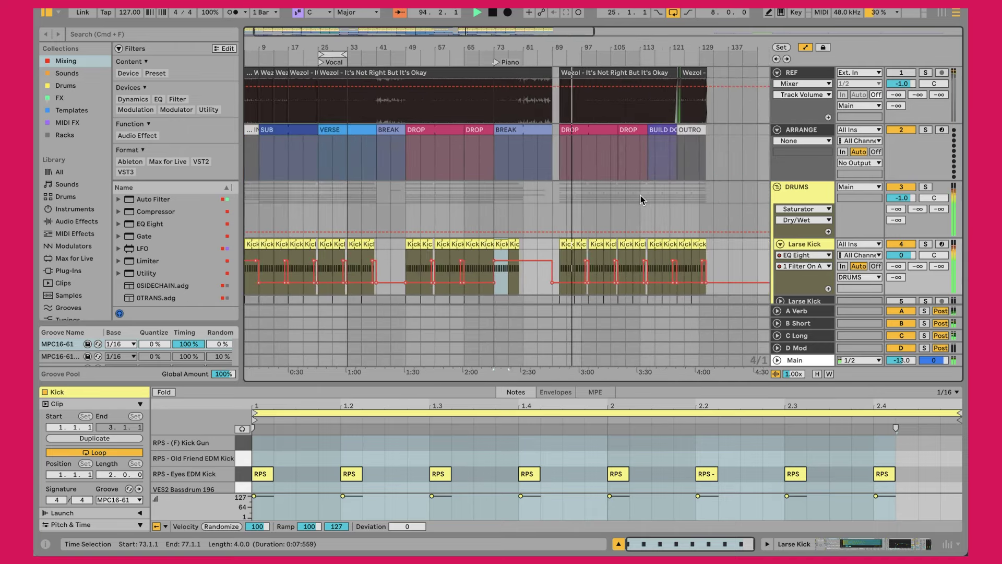
pyautogui.scroll(-20, 641, 200)
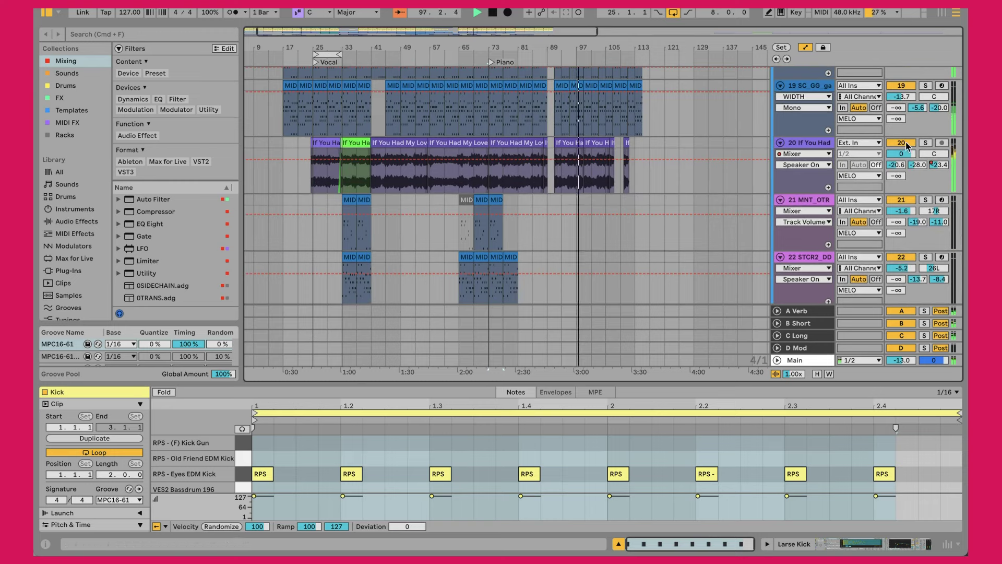
pyautogui.moveTo(520, 159); pyautogui.dragTo(520, 181)
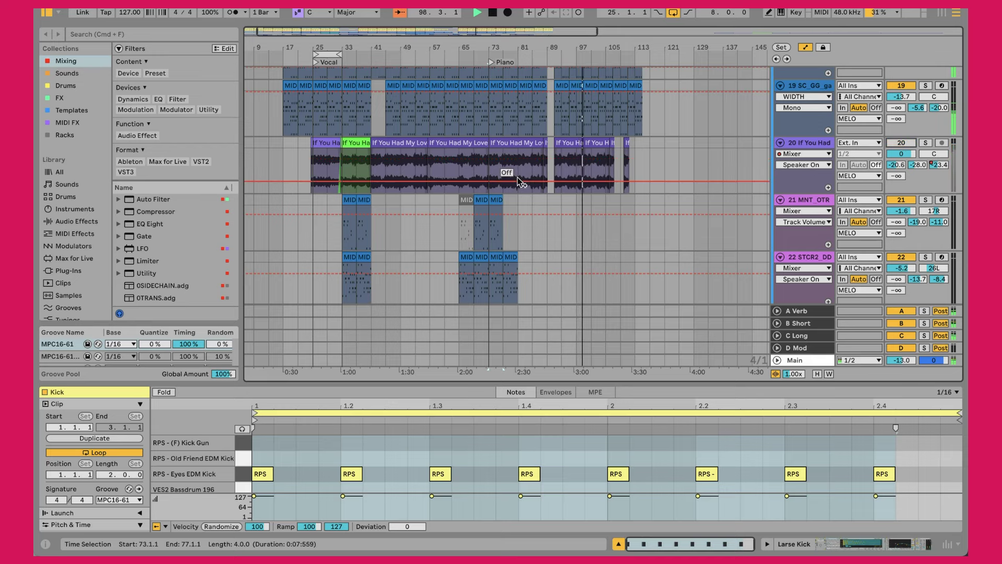
# Select the Cymbals clips from bar 21 to bar 33 in the FX group and examine the cymbal hits around the section change
pyautogui.scroll(15, 549, 180)
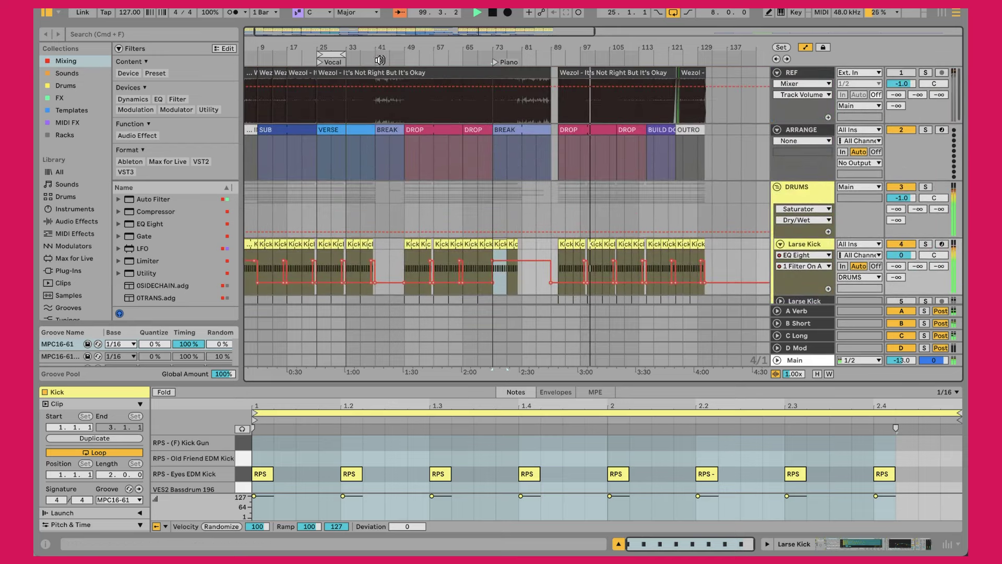
pyautogui.hscroll(-2, 405, 128)
pyautogui.scroll(-10, 407, 131)
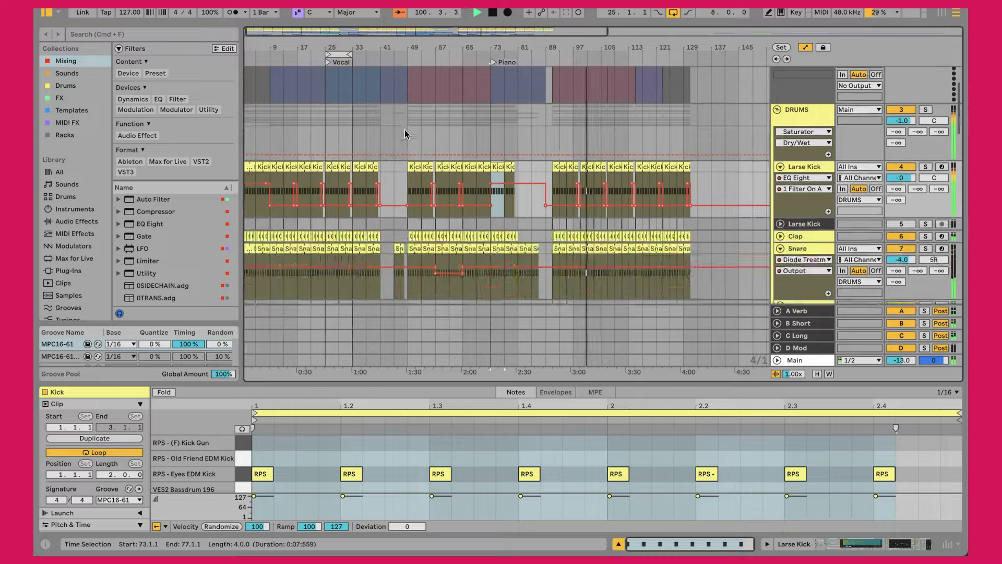
pyautogui.scroll(-15, 407, 133)
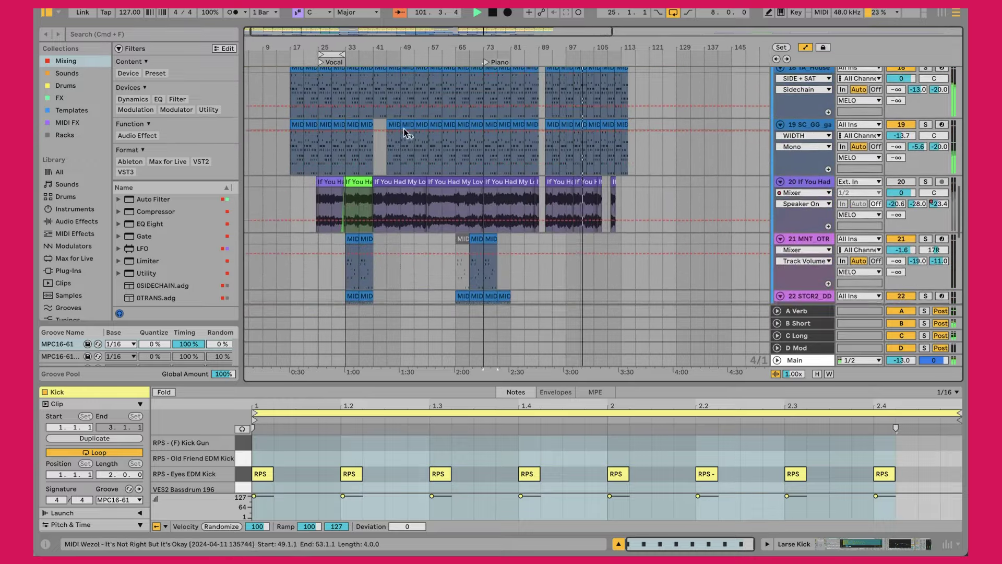
pyautogui.scroll(-10, 406, 136)
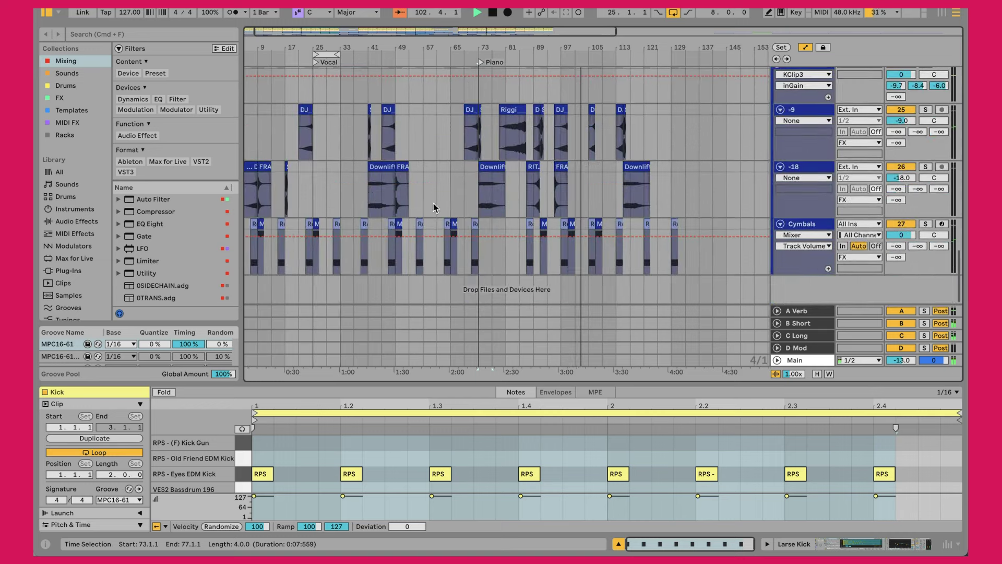
pyautogui.moveTo(315, 226); pyautogui.dragTo(343, 225)
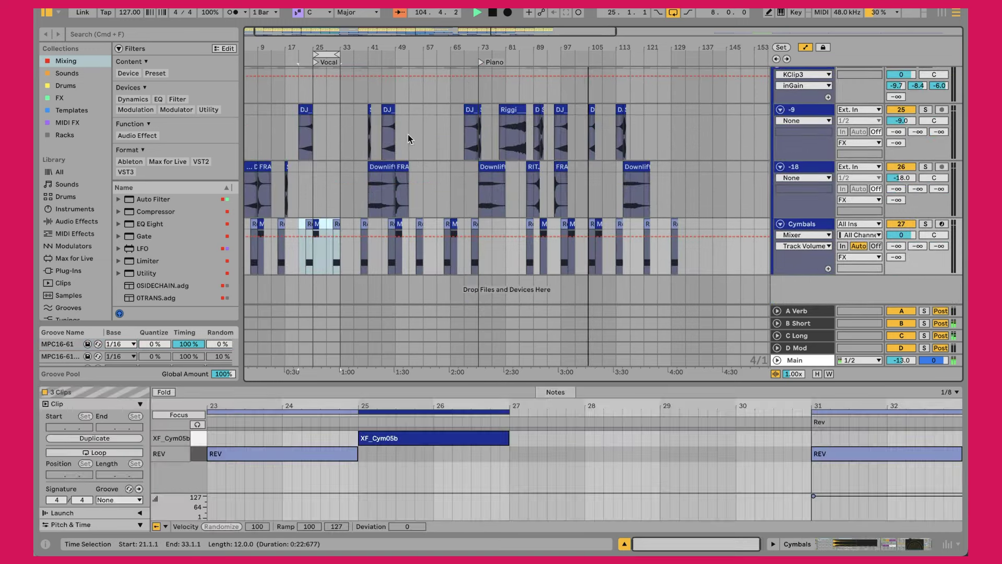
# Compare the vocal, melodic and drum clips with the section clips on the ARRANGE track
pyautogui.scroll(10, 383, 126)
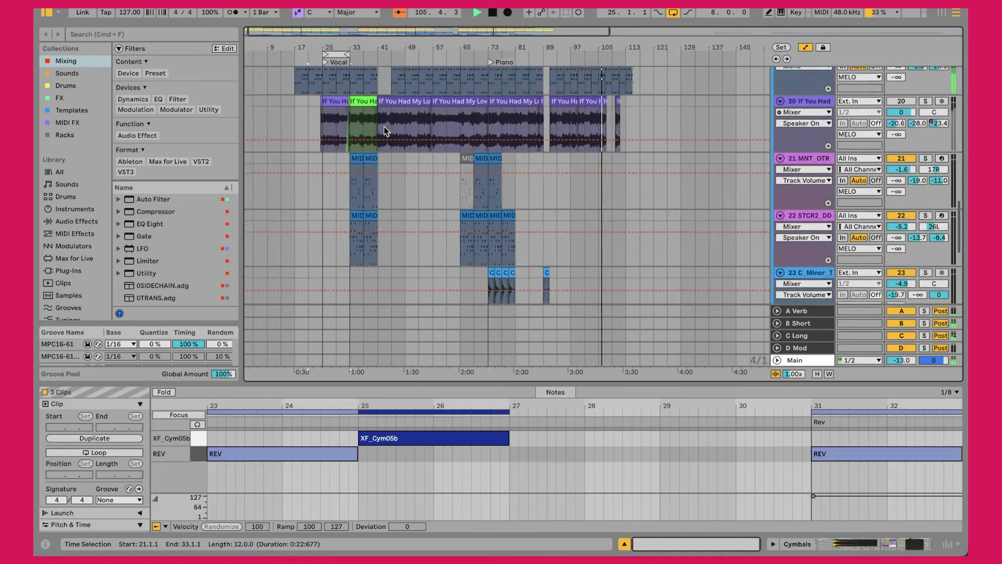
pyautogui.scroll(12, 384, 127)
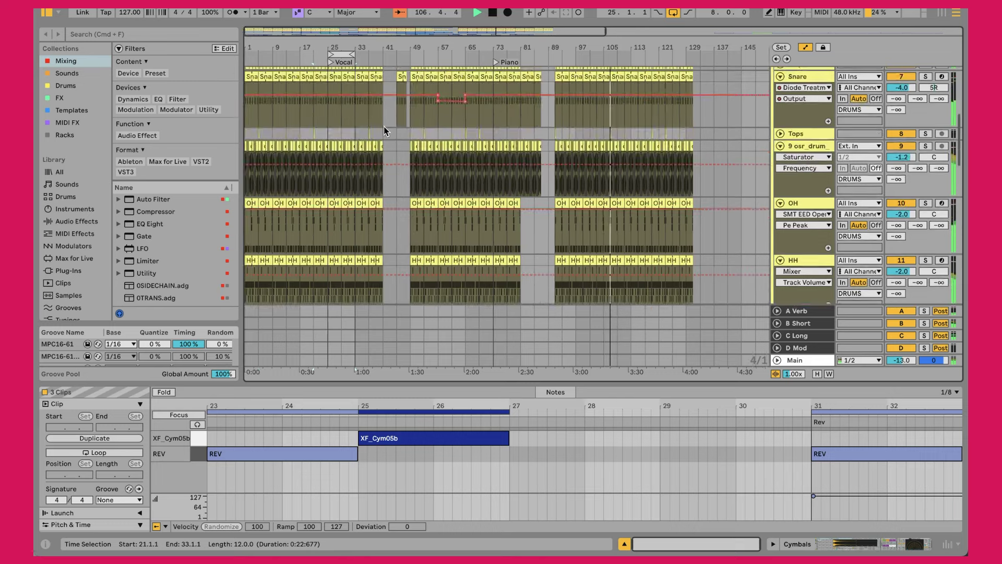
pyautogui.scroll(4, 383, 126)
pyautogui.scroll(6, 474, 119)
pyautogui.scroll(4, 475, 119)
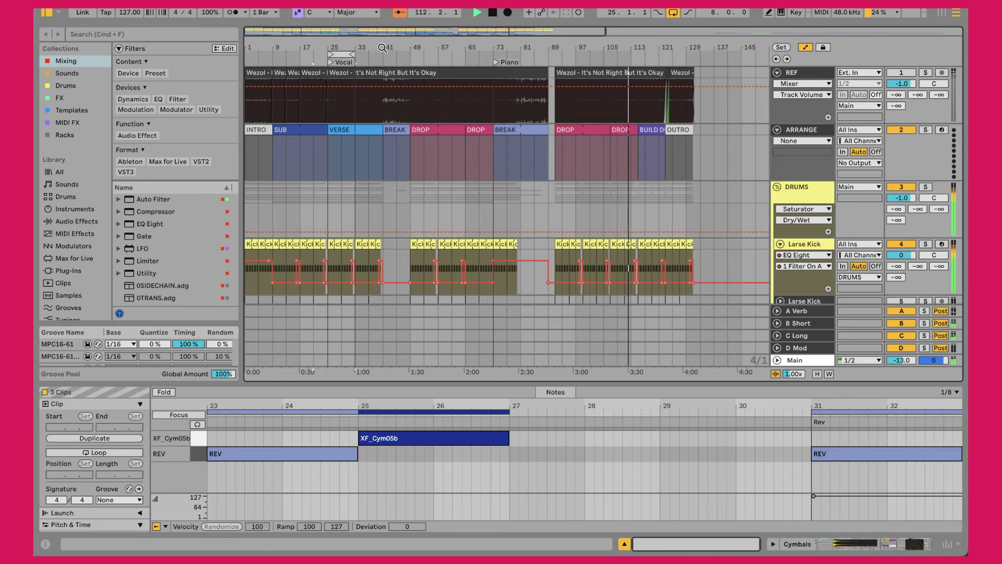
pyautogui.moveTo(389, 52); pyautogui.dragTo(388, 66)
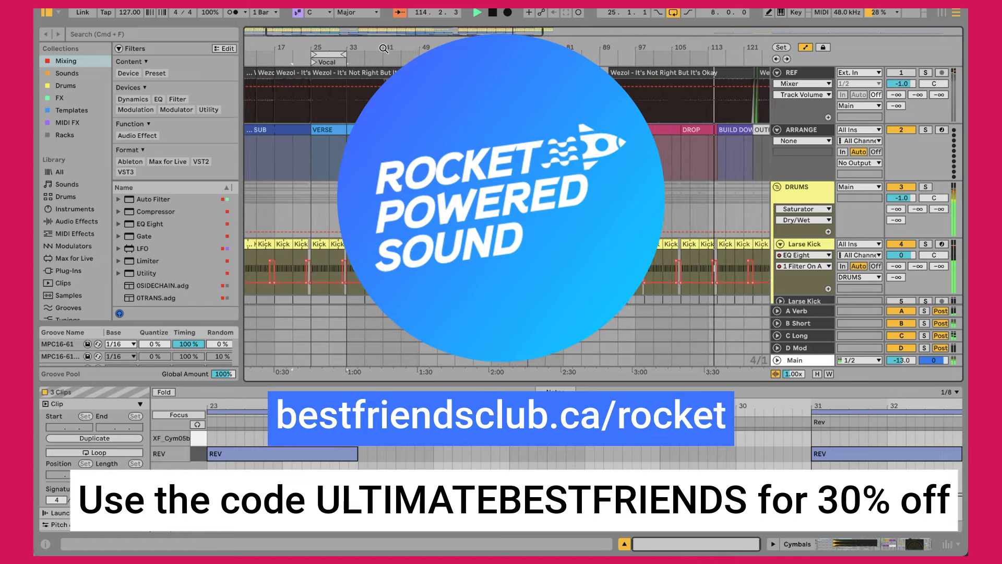
# Select the DRUMS group and examine its kick, clap, snare and hi-hat tracks against the closing sections
pyautogui.scroll(-4, 817, 157)
pyautogui.click(818, 91)
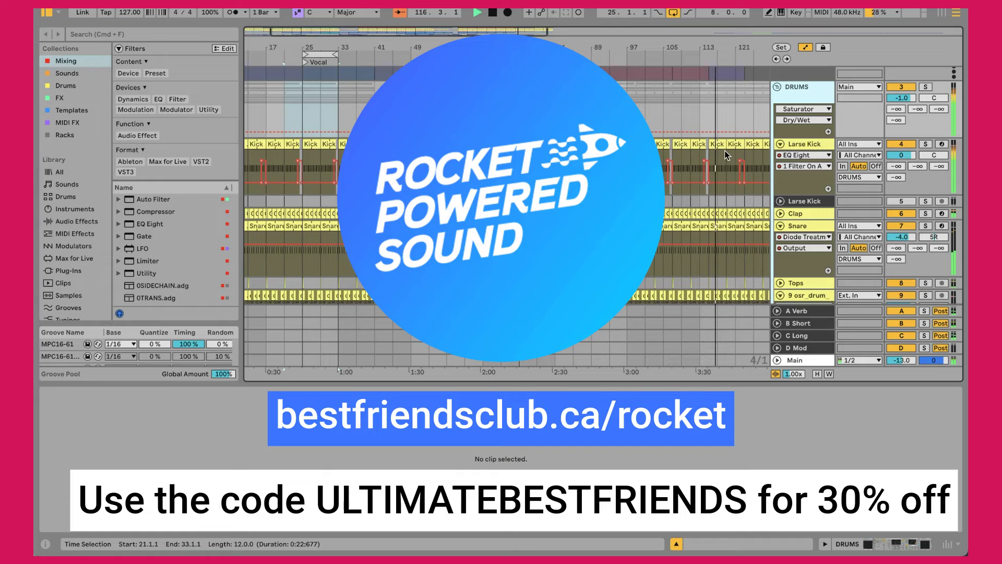
pyautogui.scroll(-2, 733, 141)
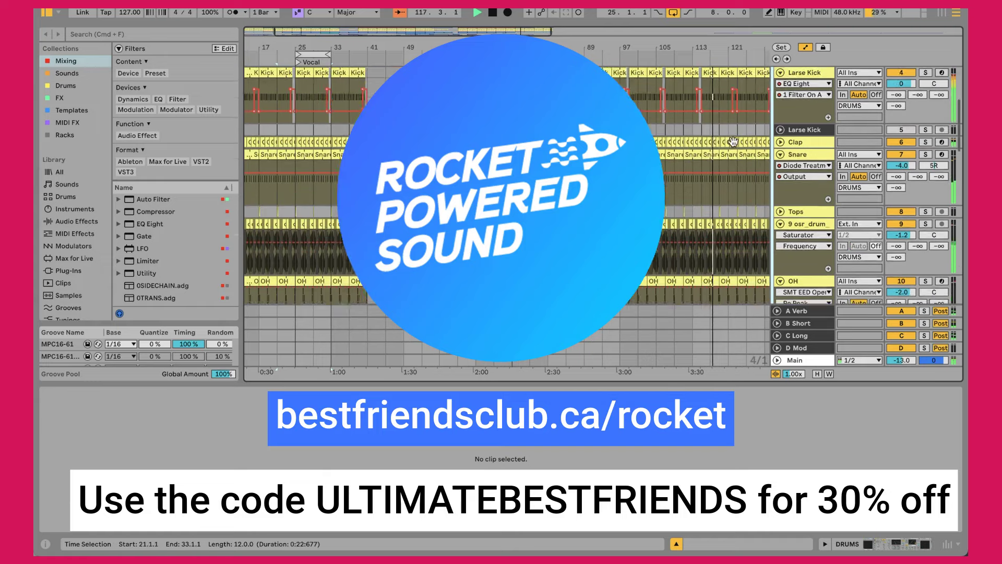
pyautogui.scroll(-1, 733, 140)
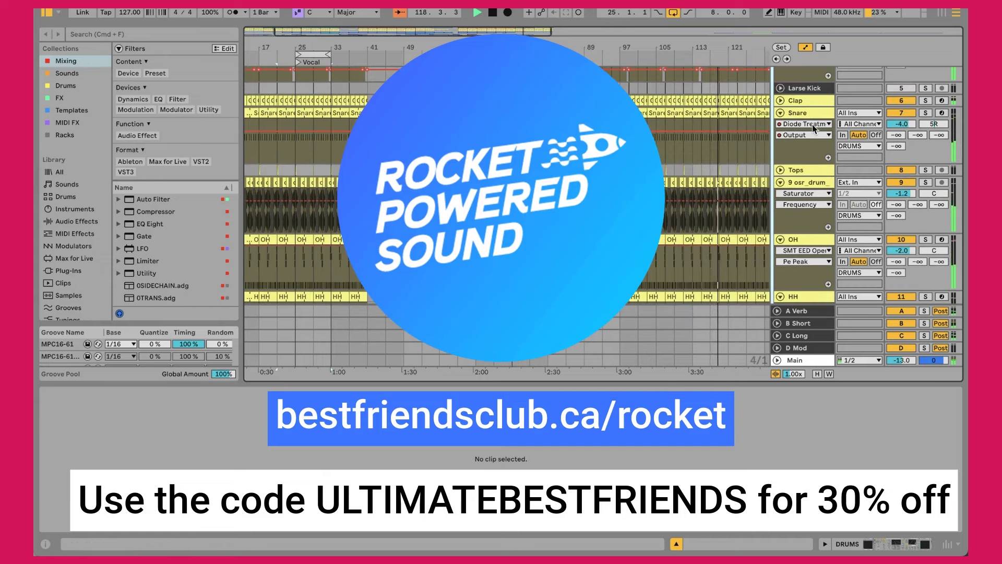
pyautogui.scroll(4, 606, 208)
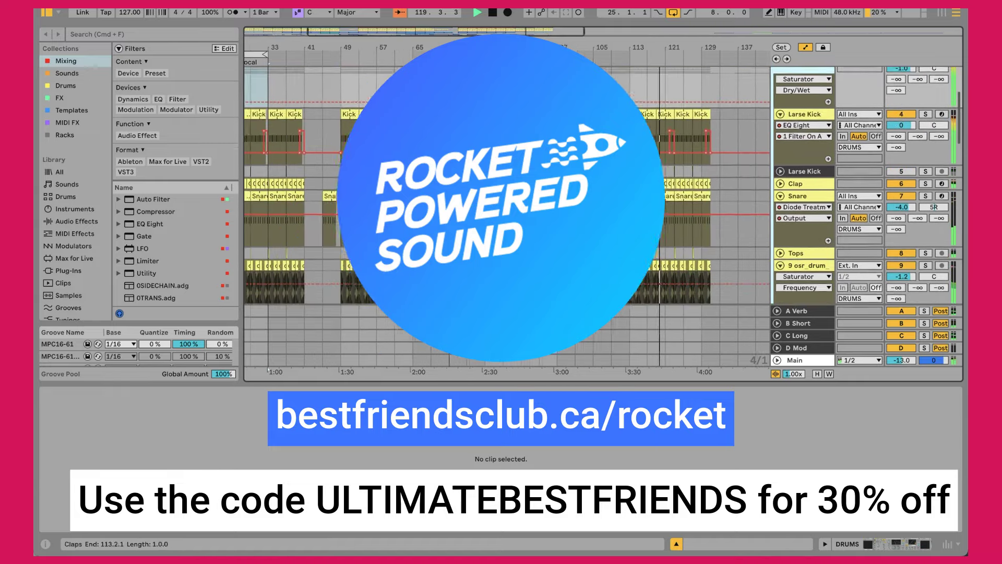
pyautogui.scroll(2, 606, 209)
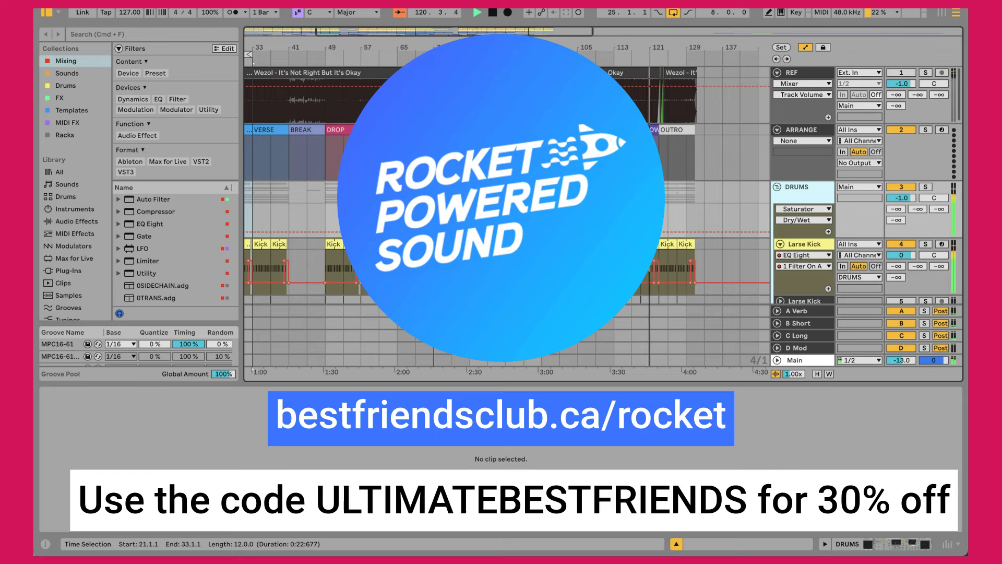